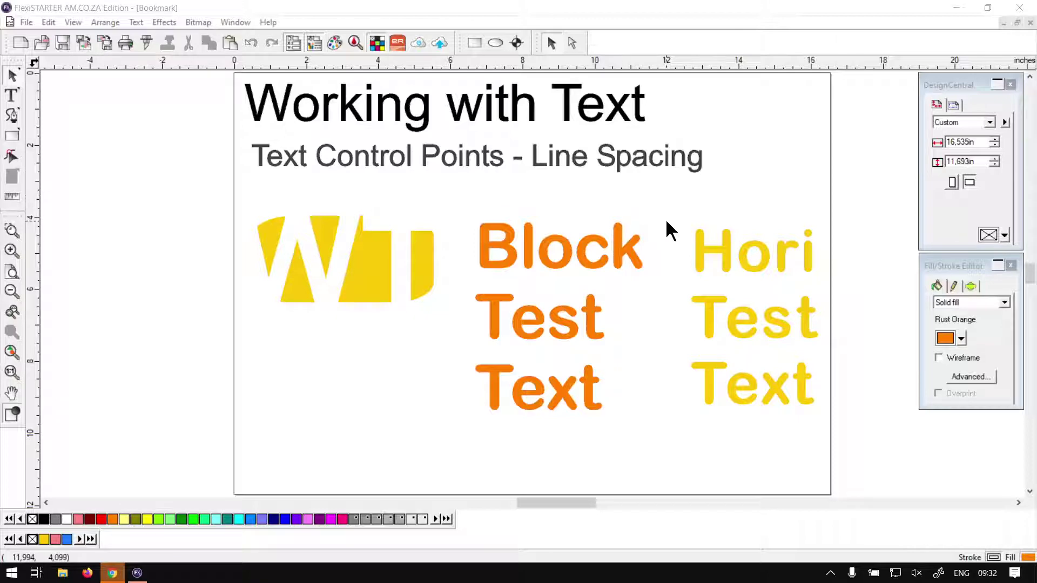
Select the orange 'Block Test Text' block and show its Character settings with text control points.
{"action": "left_click", "coordinate": [586, 251]}
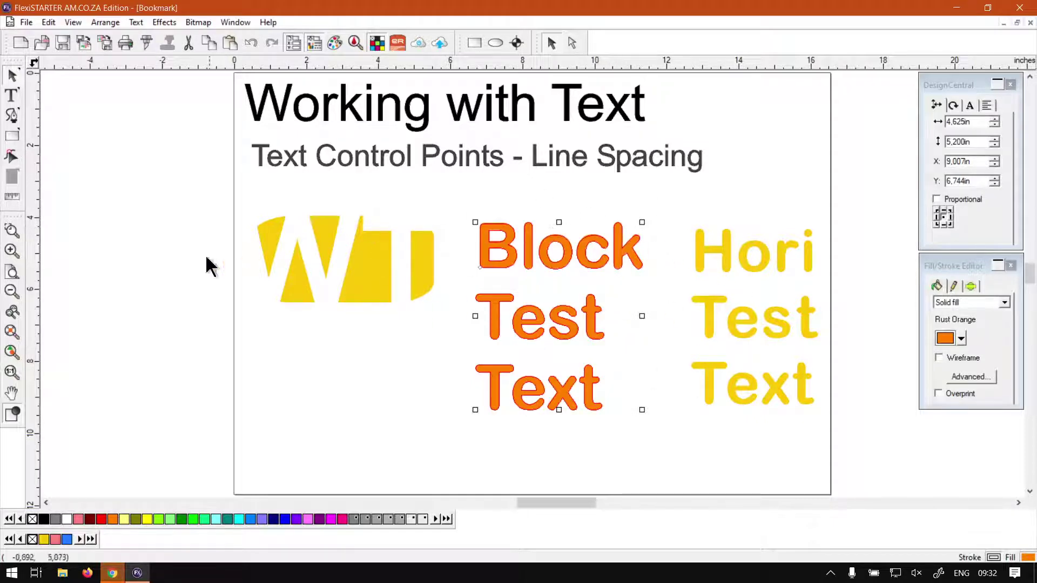
{"action": "left_click", "coordinate": [972, 104]}
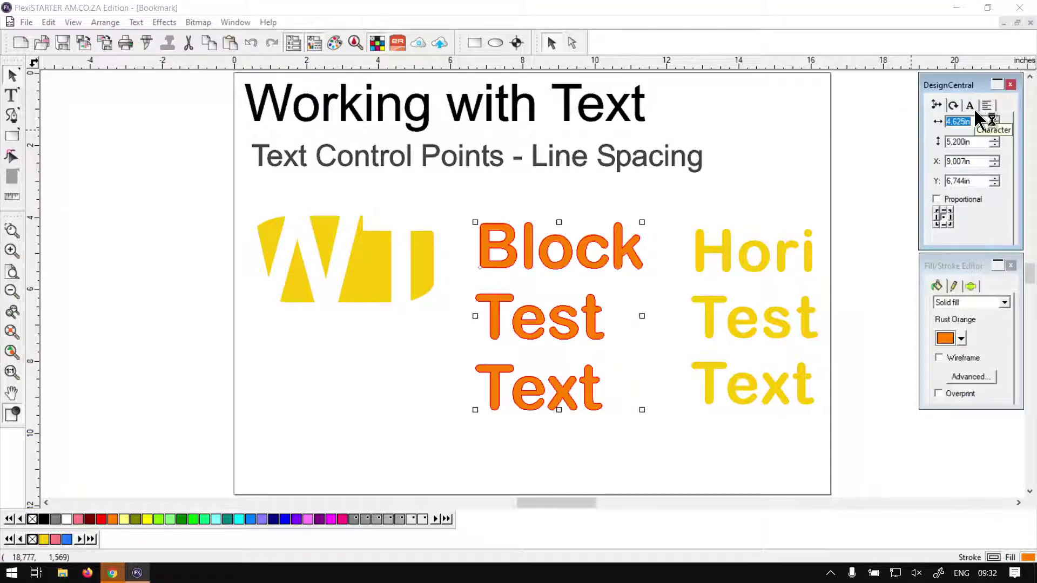
{"action": "left_click", "coordinate": [972, 107]}
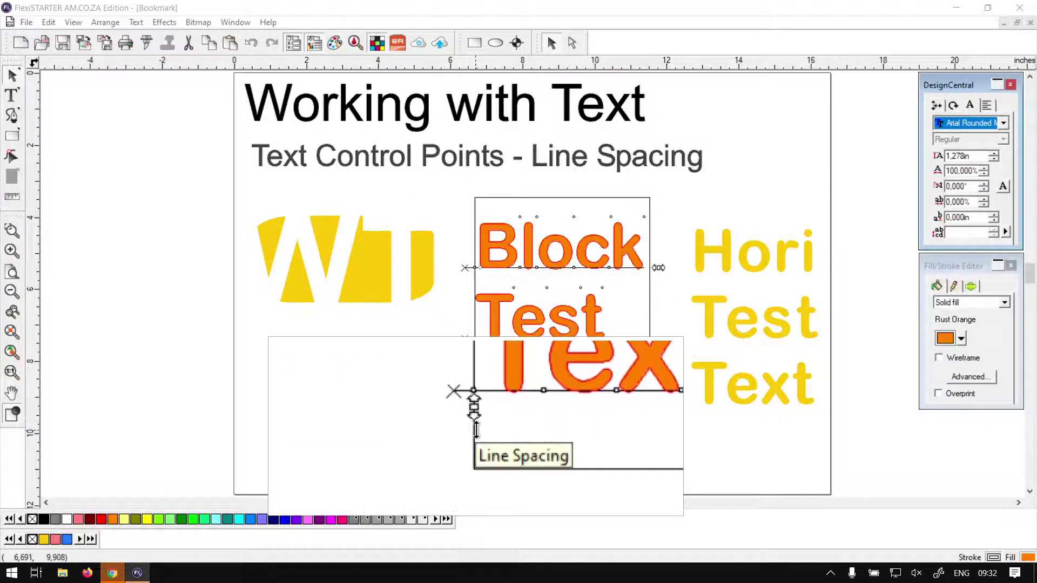
{"action": "left_click", "coordinate": [13, 75]}
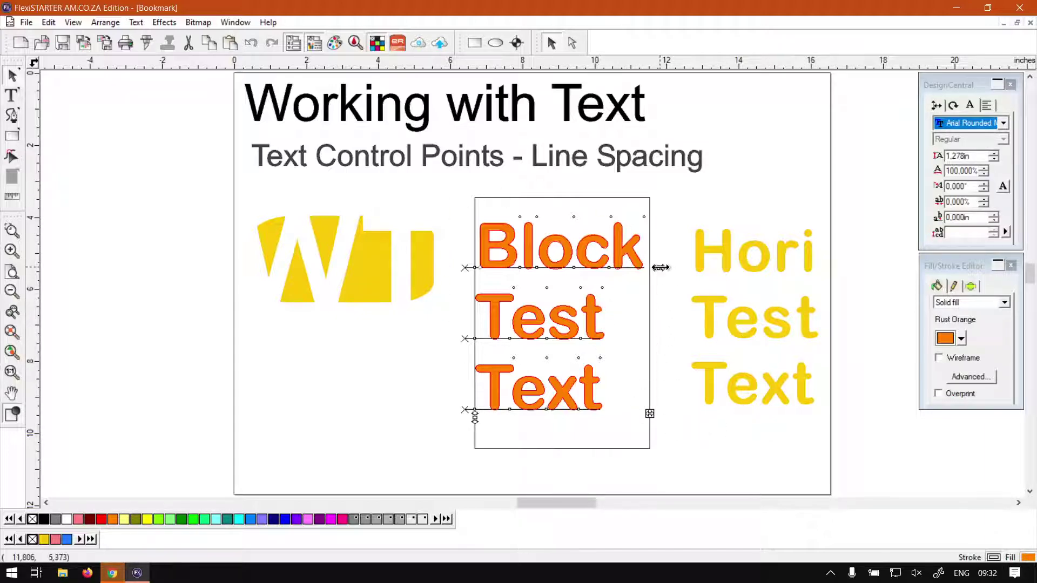
{"action": "mouse_move", "coordinate": [649, 414]}
{"action": "left_mouse_down"}
{"action": "mouse_move", "coordinate": [659, 414]}
{"action": "mouse_move", "coordinate": [648, 418]}
{"action": "left_mouse_up"}
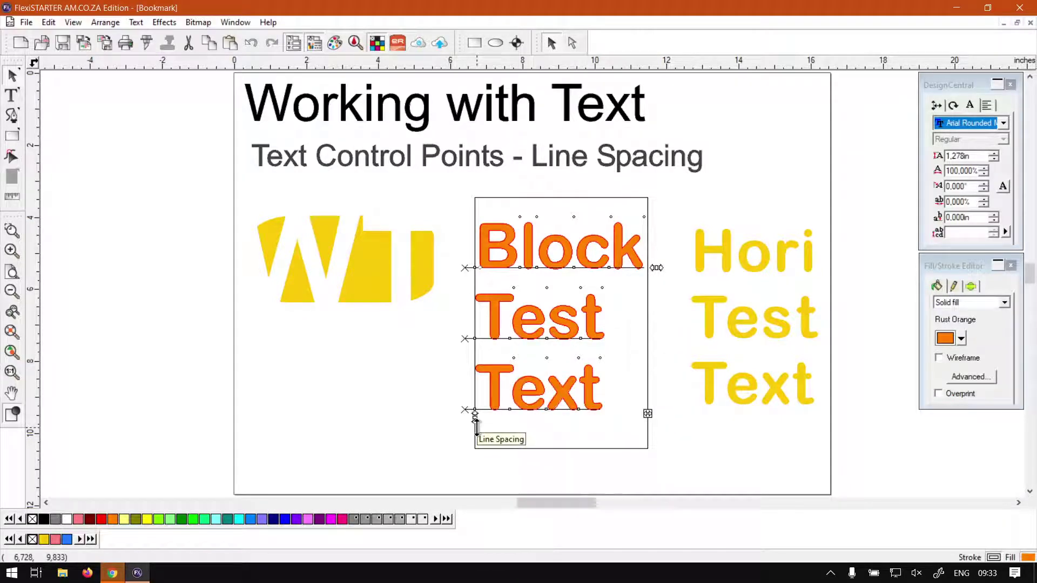
{"action": "left_click_drag", "start_coordinate": [475, 426], "coordinate": [502, 462]}
{"action": "left_click", "coordinate": [709, 385]}
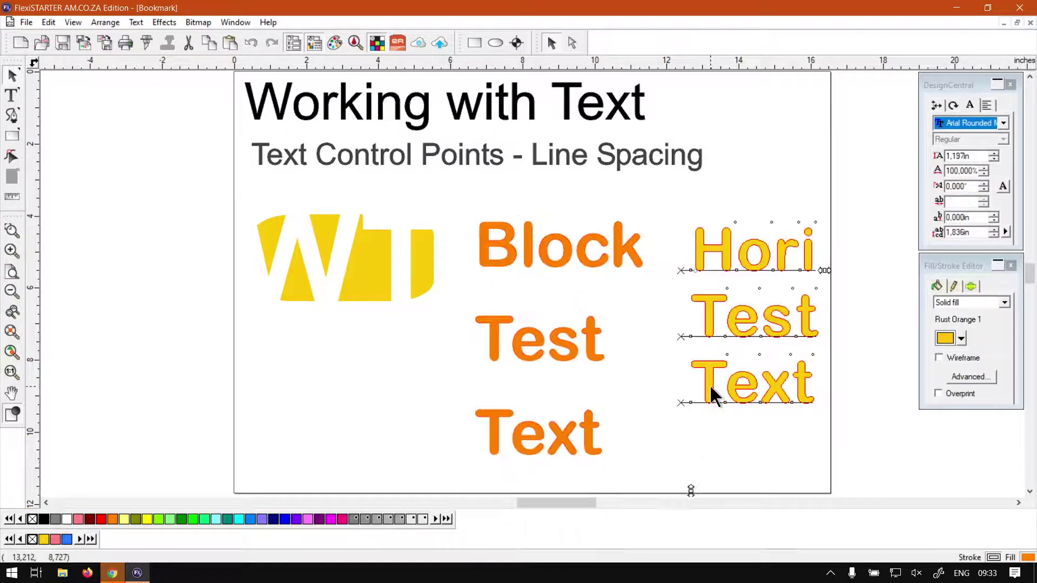
{"action": "mouse_move", "coordinate": [690, 492]}
{"action": "left_mouse_down"}
{"action": "mouse_move", "coordinate": [689, 556]}
{"action": "mouse_move", "coordinate": [690, 472]}
{"action": "mouse_move", "coordinate": [690, 488]}
{"action": "left_mouse_up"}
{"action": "left_click", "coordinate": [506, 417]}
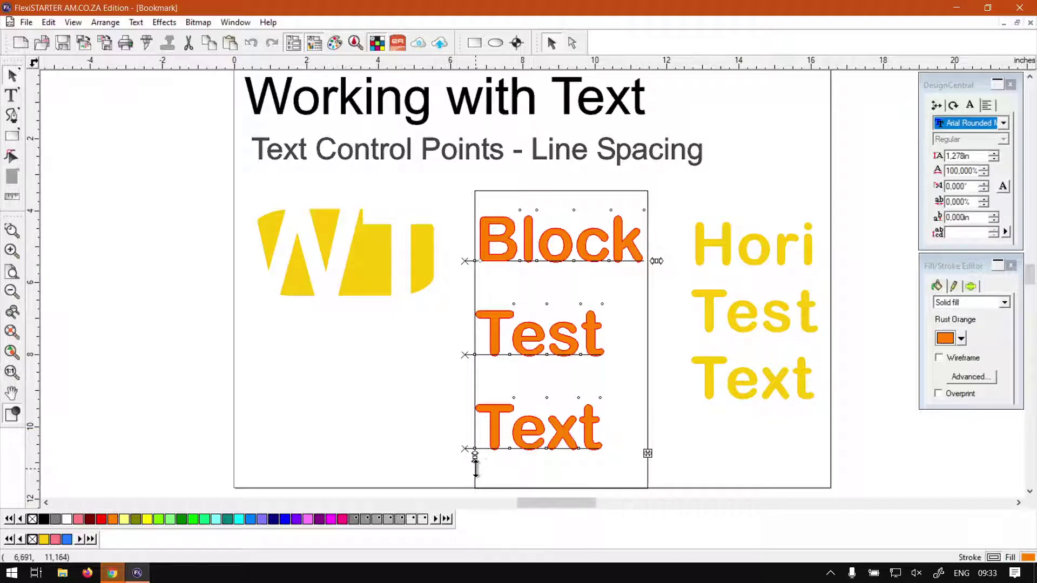
{"action": "left_click_drag", "start_coordinate": [474, 458], "coordinate": [475, 405]}
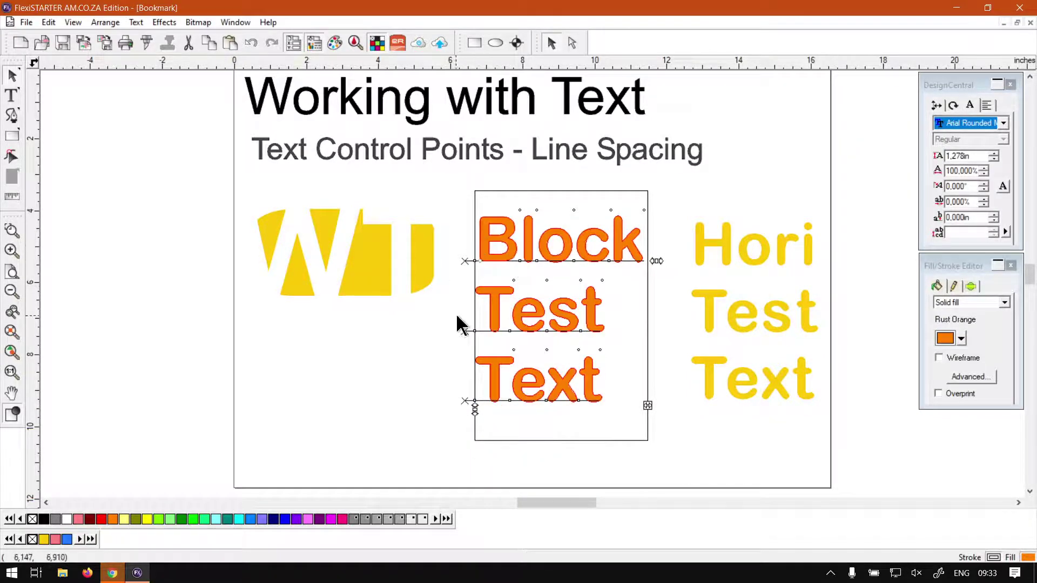
{"action": "left_click", "coordinate": [463, 330]}
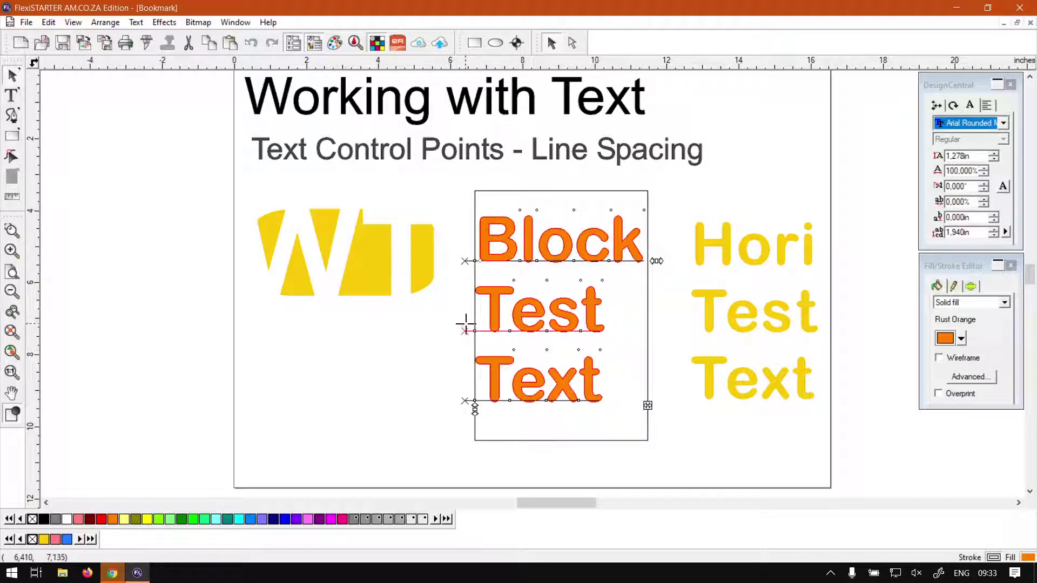
{"action": "left_click_drag", "start_coordinate": [464, 328], "coordinate": [464, 383]}
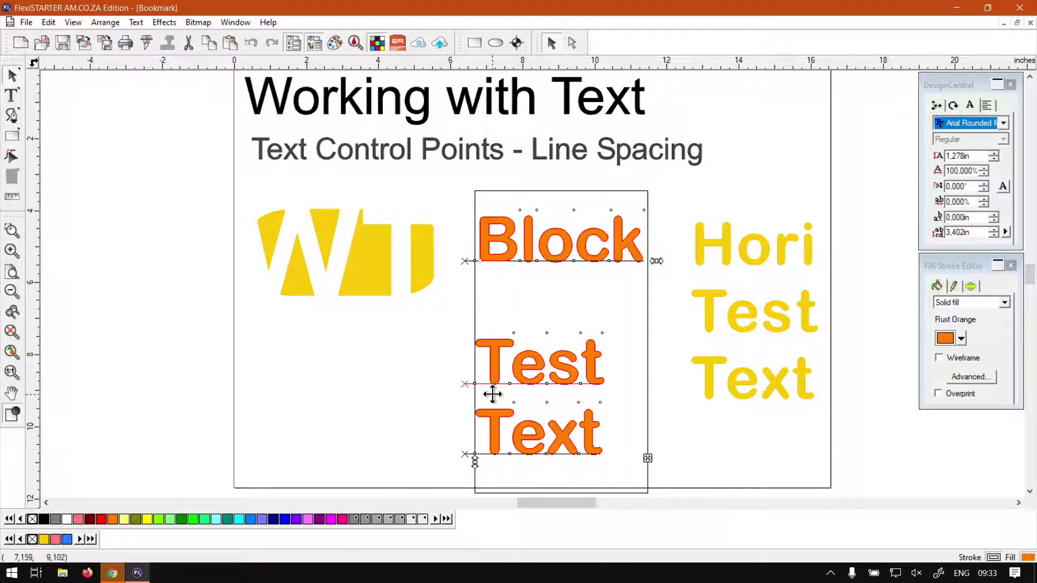
{"action": "left_click", "coordinate": [664, 372]}
{"action": "left_click", "coordinate": [717, 312]}
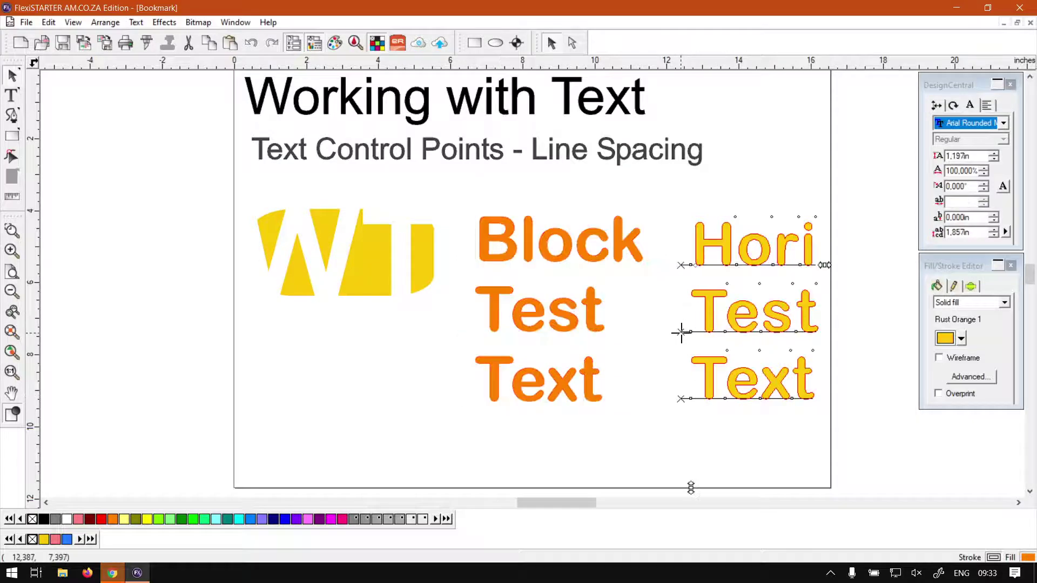
{"action": "left_click_drag", "start_coordinate": [681, 332], "coordinate": [683, 408]}
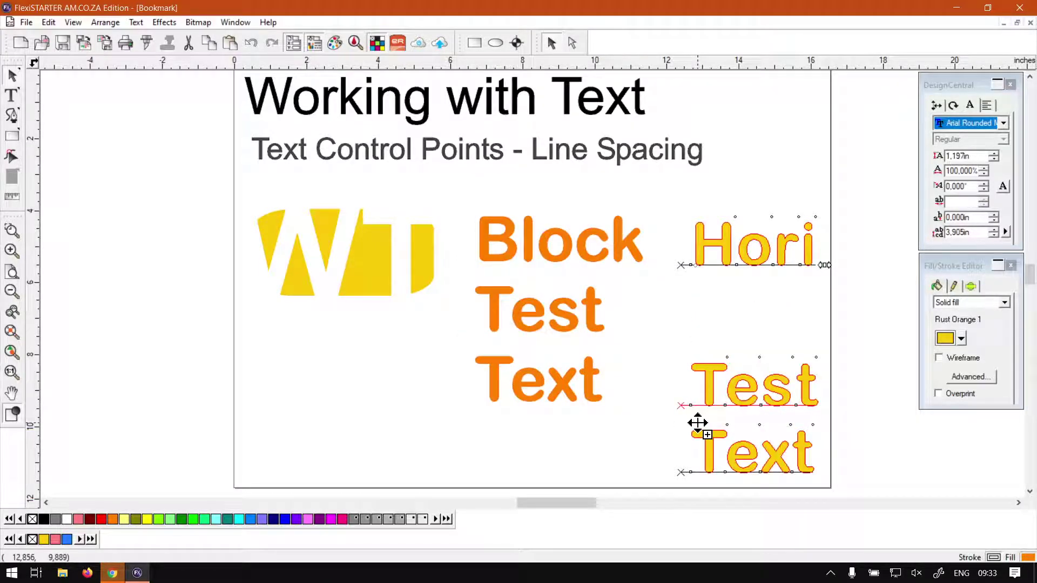
{"action": "key", "text": "ctrl+z"}
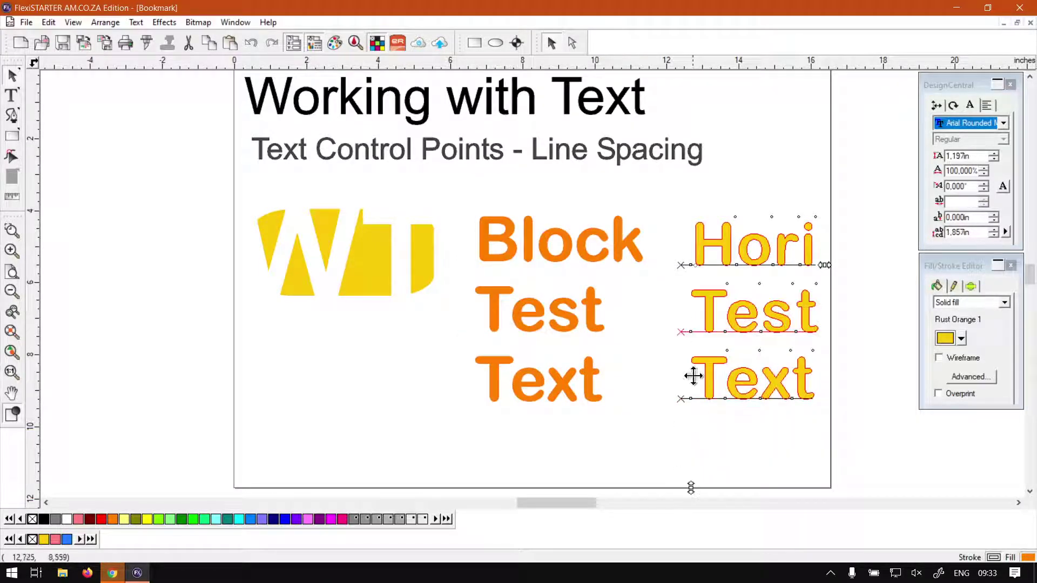
{"action": "left_click", "coordinate": [496, 249]}
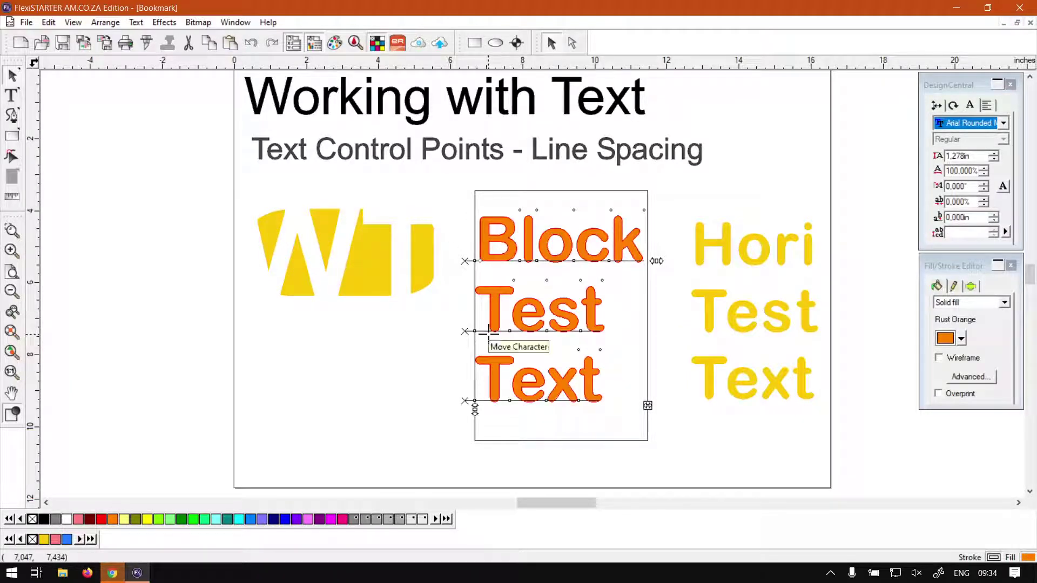
{"action": "left_click", "coordinate": [465, 331]}
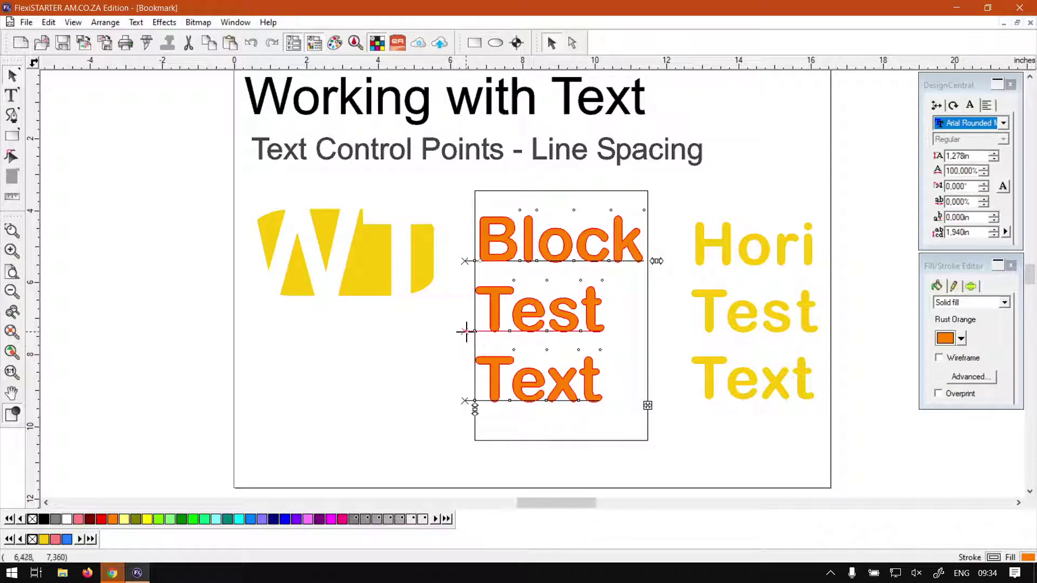
{"action": "left_click_drag", "start_coordinate": [466, 330], "coordinate": [485, 349]}
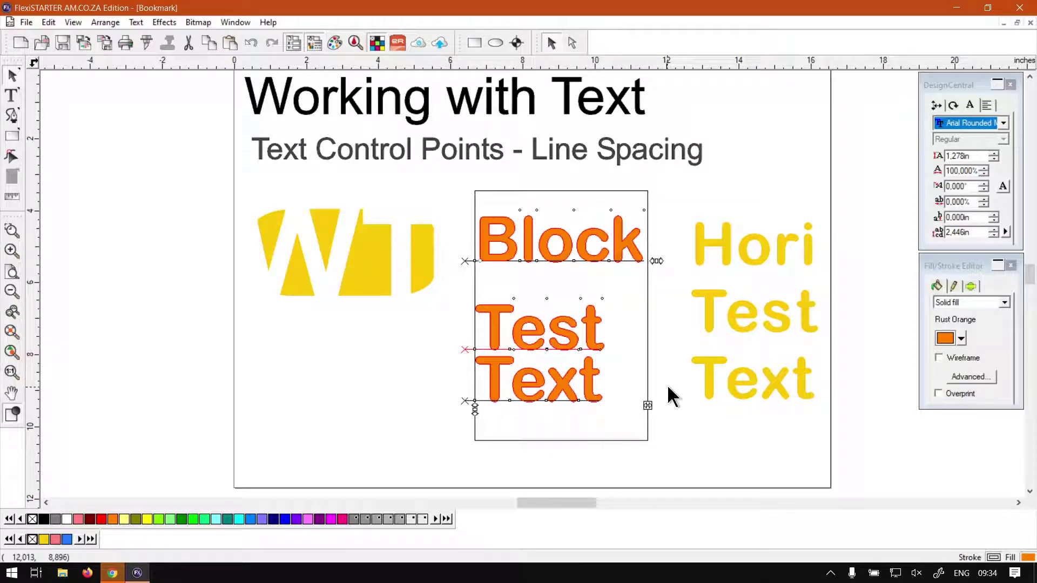
{"action": "key", "text": "ctrl+z"}
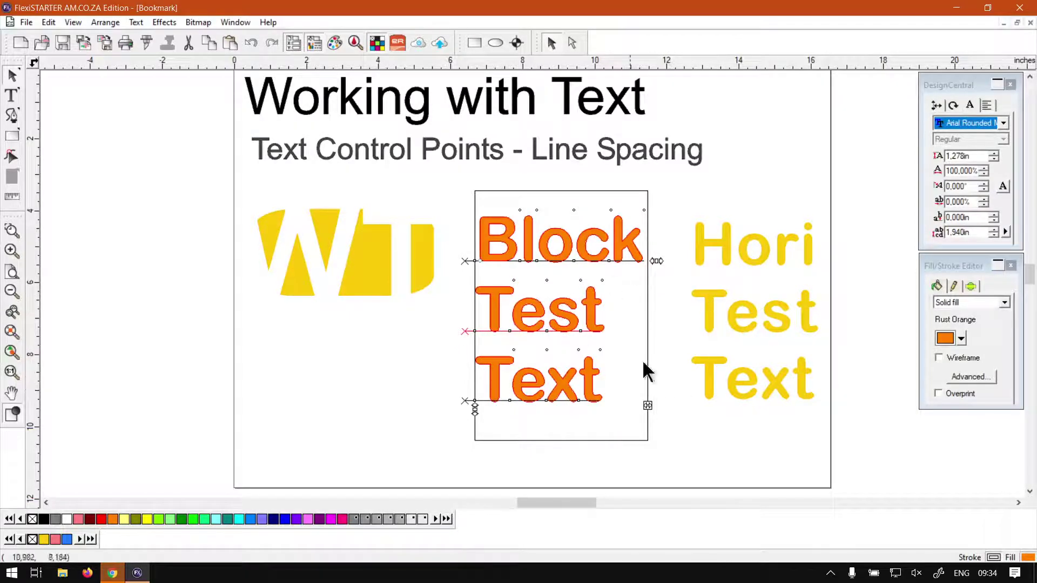
{"action": "left_click", "coordinate": [701, 308]}
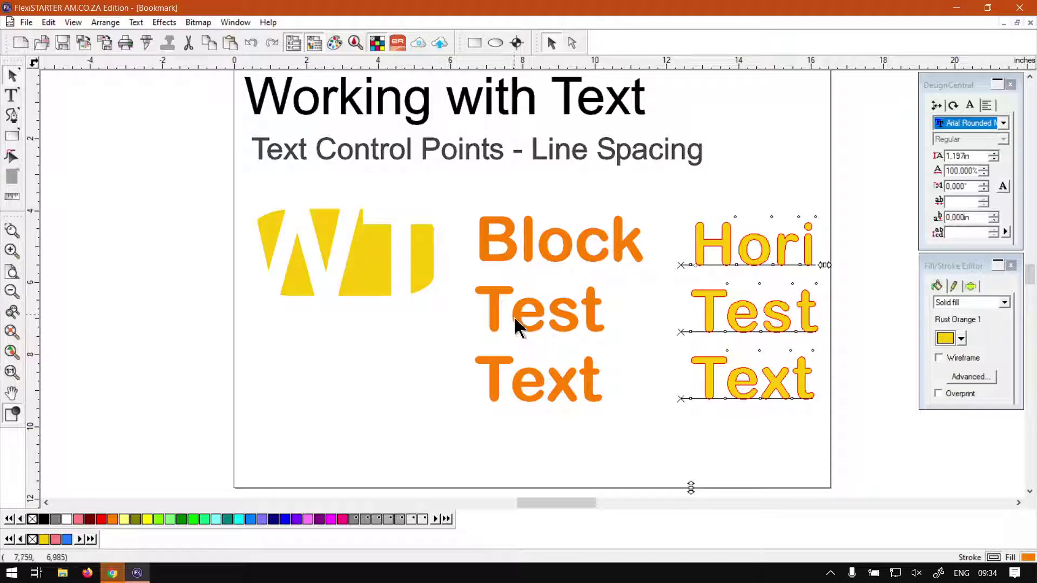
{"action": "mouse_move", "coordinate": [679, 332]}
{"action": "left_mouse_down"}
{"action": "mouse_move", "coordinate": [842, 336]}
{"action": "mouse_move", "coordinate": [621, 335]}
{"action": "mouse_move", "coordinate": [785, 345]}
{"action": "mouse_move", "coordinate": [599, 353]}
{"action": "mouse_move", "coordinate": [737, 354]}
{"action": "mouse_move", "coordinate": [728, 359]}
{"action": "left_mouse_up"}
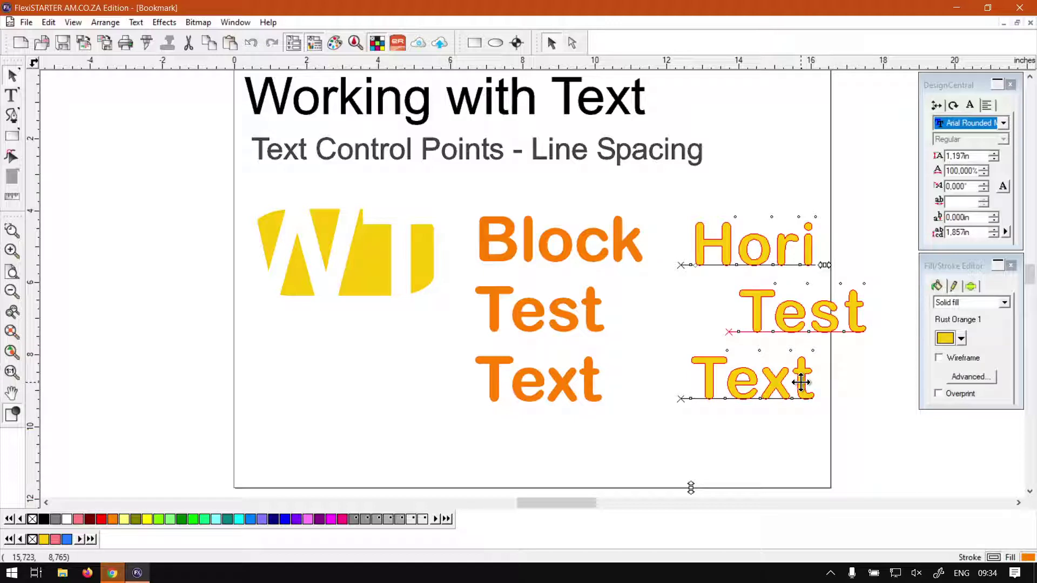
{"action": "key", "text": "ctrl+z"}
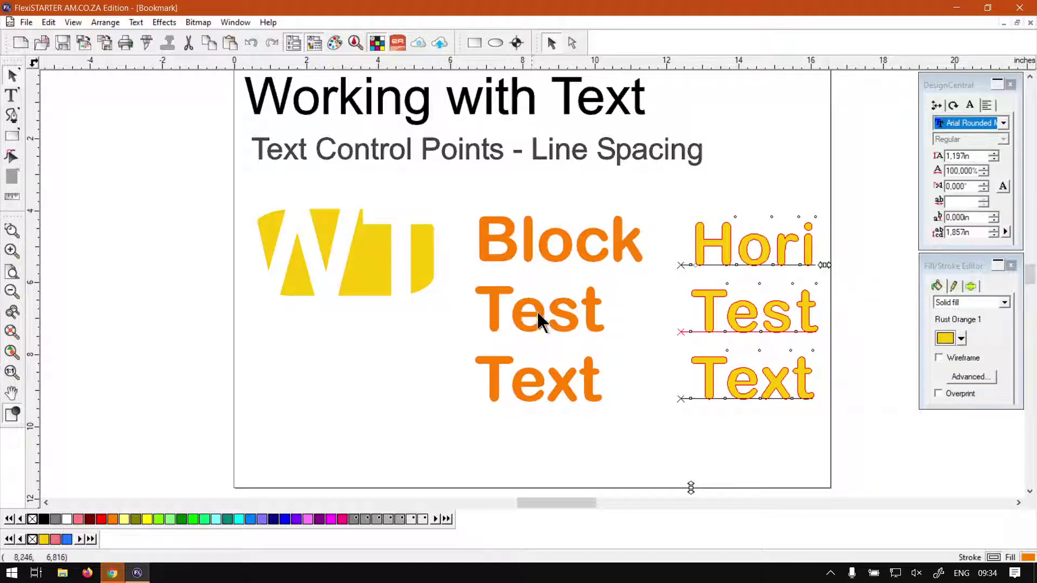
{"action": "left_click", "coordinate": [494, 293]}
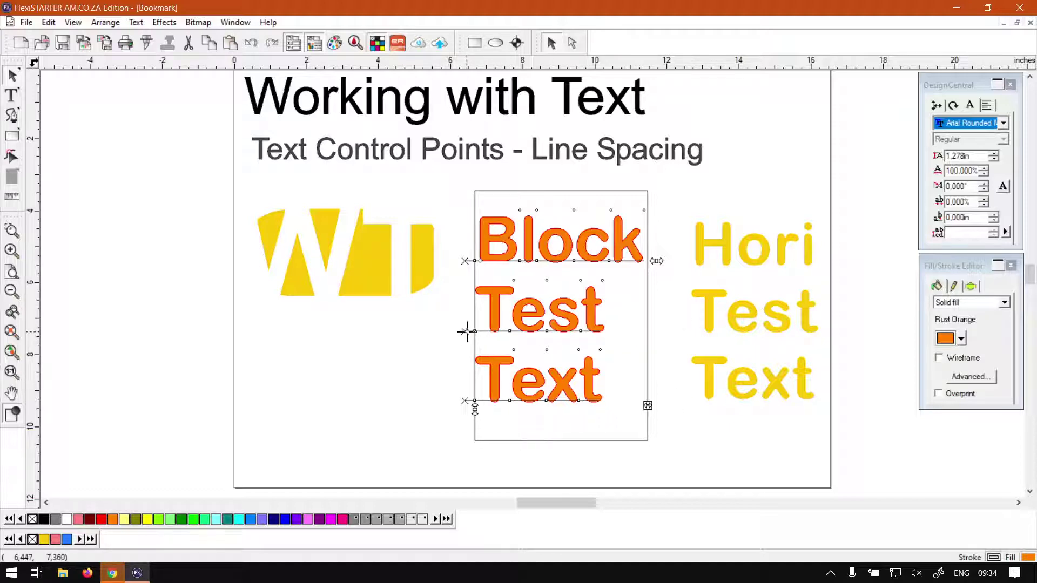
Drag the yellow block's Test line control point to the right and slightly down.
{"action": "left_click", "coordinate": [464, 331]}
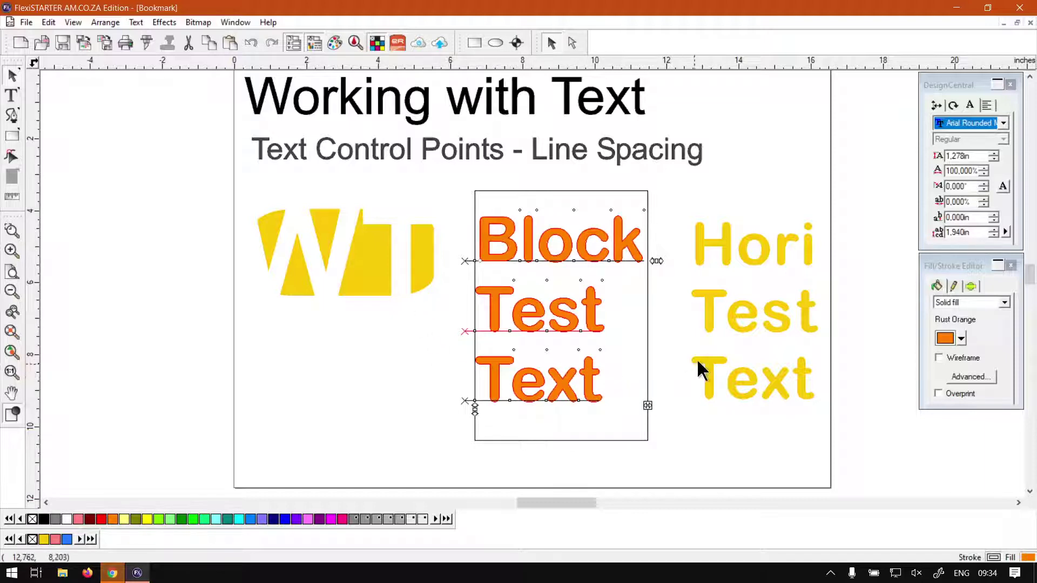
{"action": "left_click", "coordinate": [708, 298]}
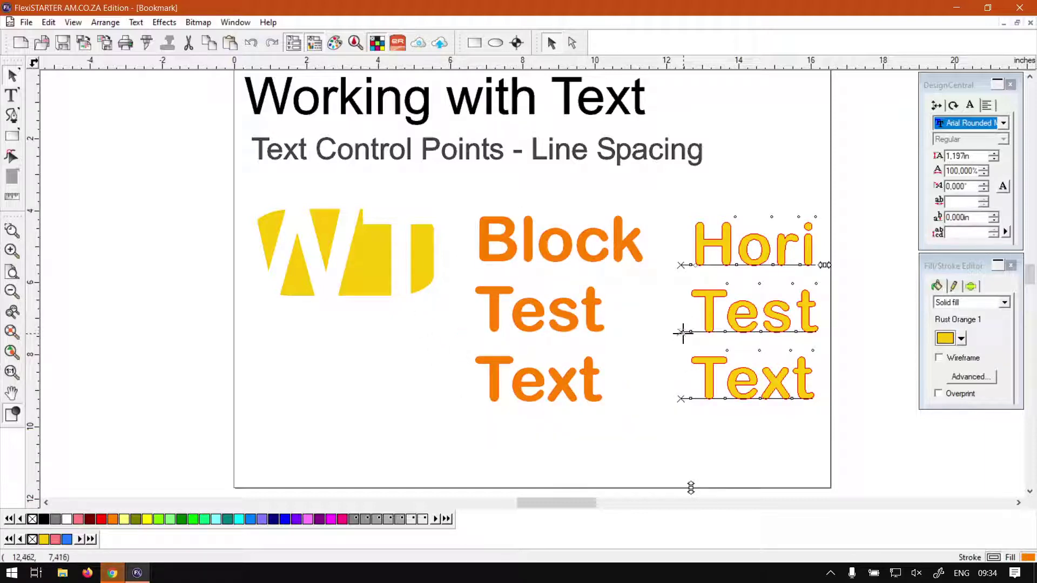
{"action": "left_click_drag", "start_coordinate": [680, 331], "coordinate": [749, 326]}
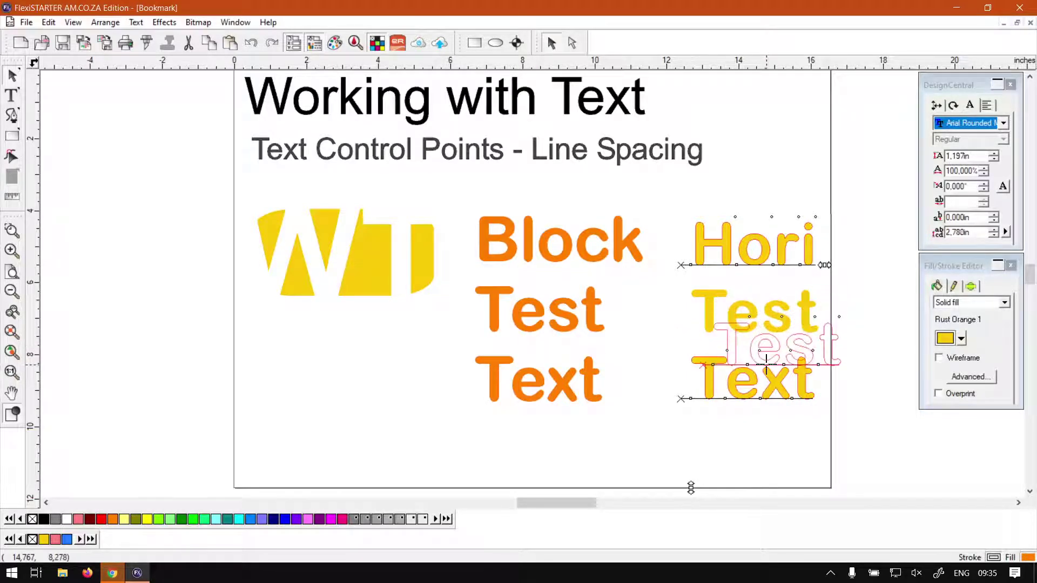
{"action": "left_click_drag", "start_coordinate": [766, 364], "coordinate": [728, 358]}
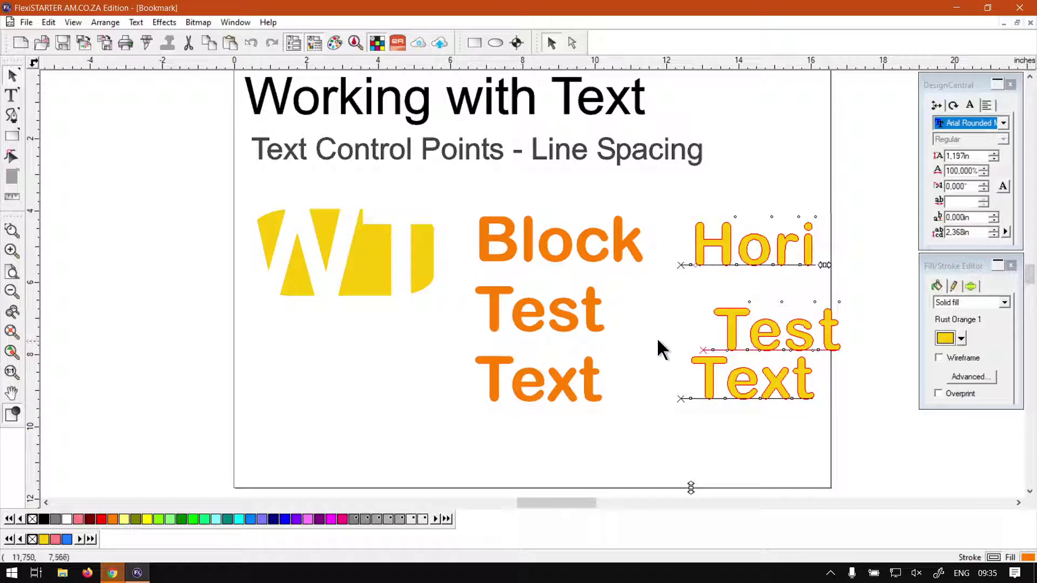
Edit the yellow block's text, joining Test onto Hori by mistake, then restore the line break.
{"action": "left_click", "coordinate": [716, 335]}
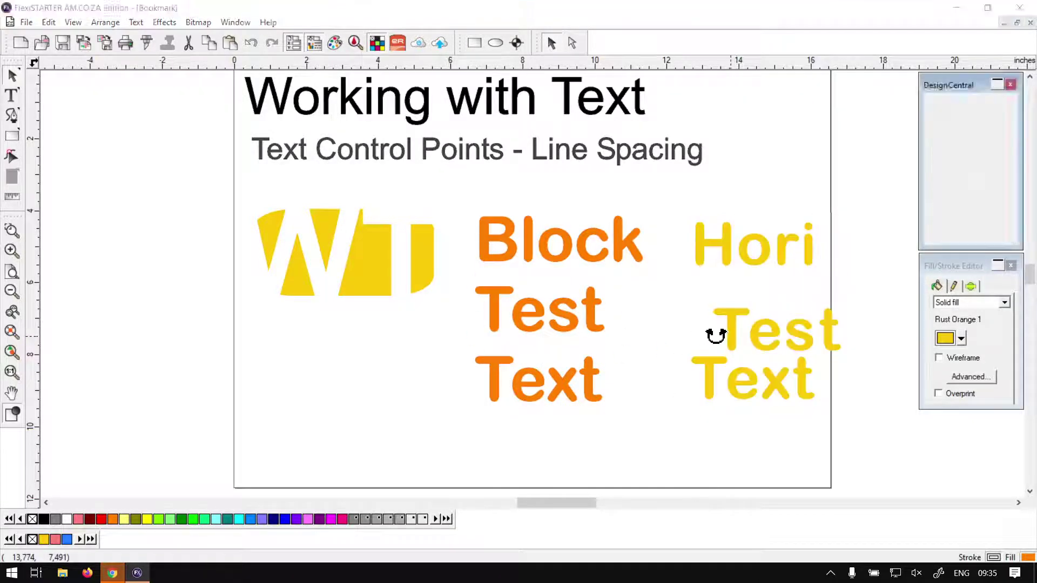
{"action": "left_click", "coordinate": [724, 328]}
{"action": "key", "text": "BackSpace"}
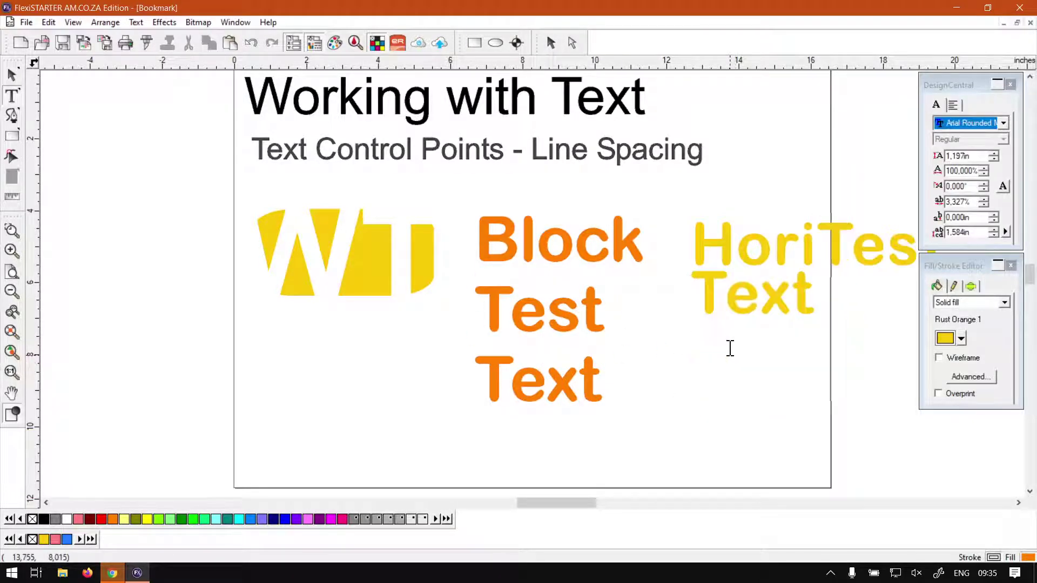
{"action": "key", "text": "Return"}
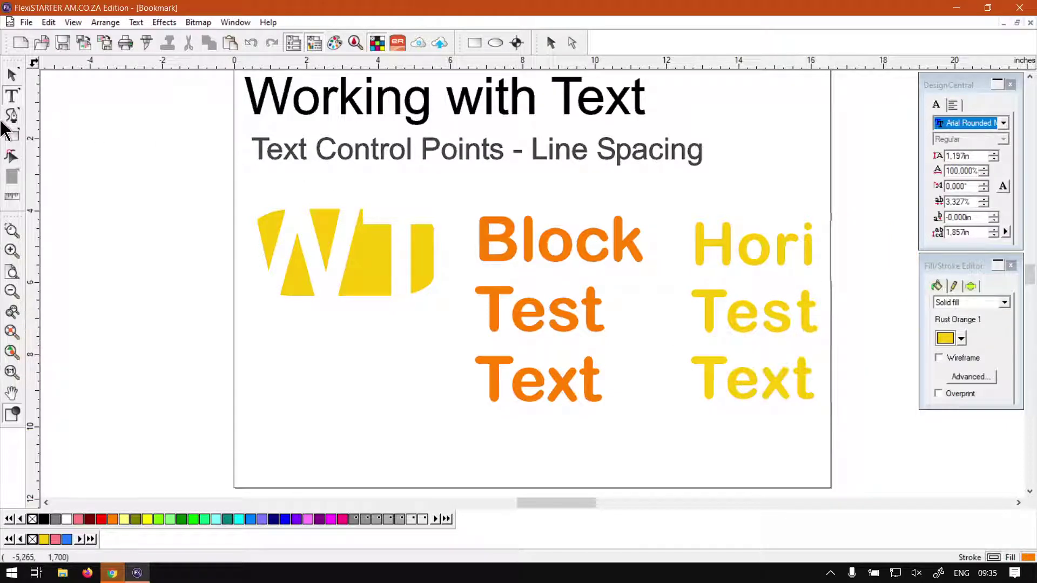
{"action": "left_click", "coordinate": [12, 75]}
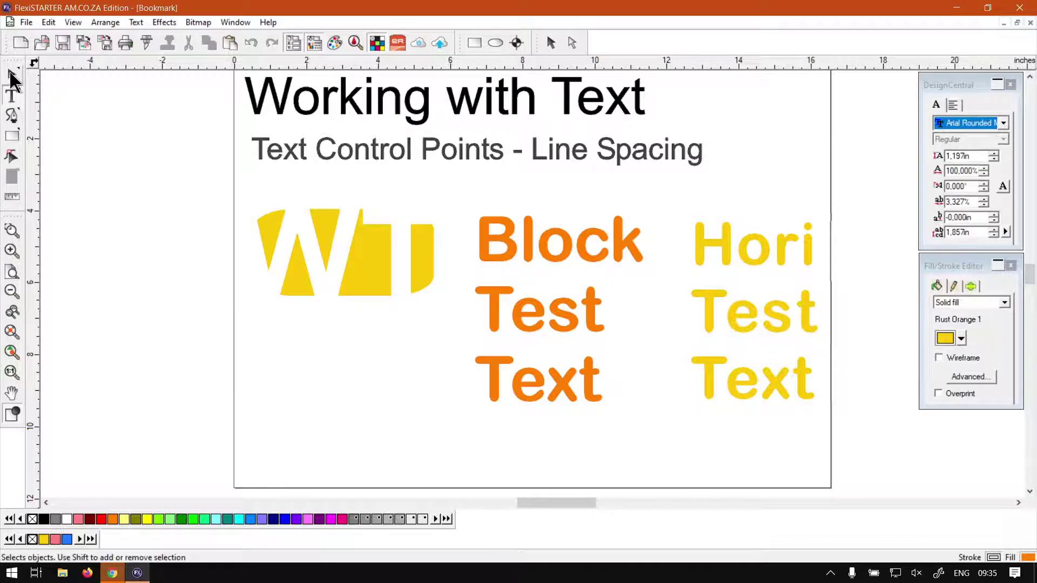
{"action": "left_click", "coordinate": [981, 103]}
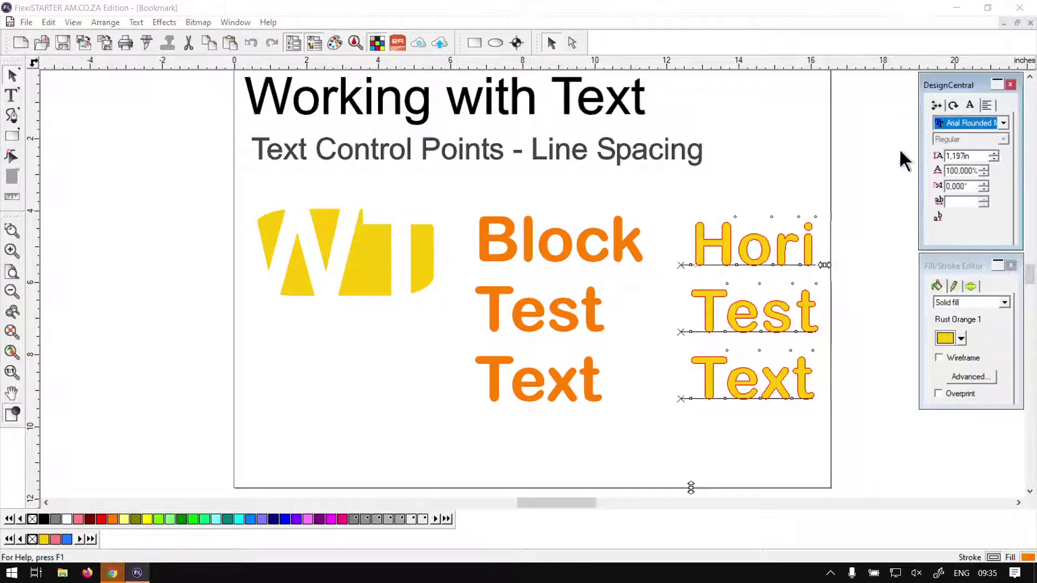
{"action": "left_click", "coordinate": [529, 243]}
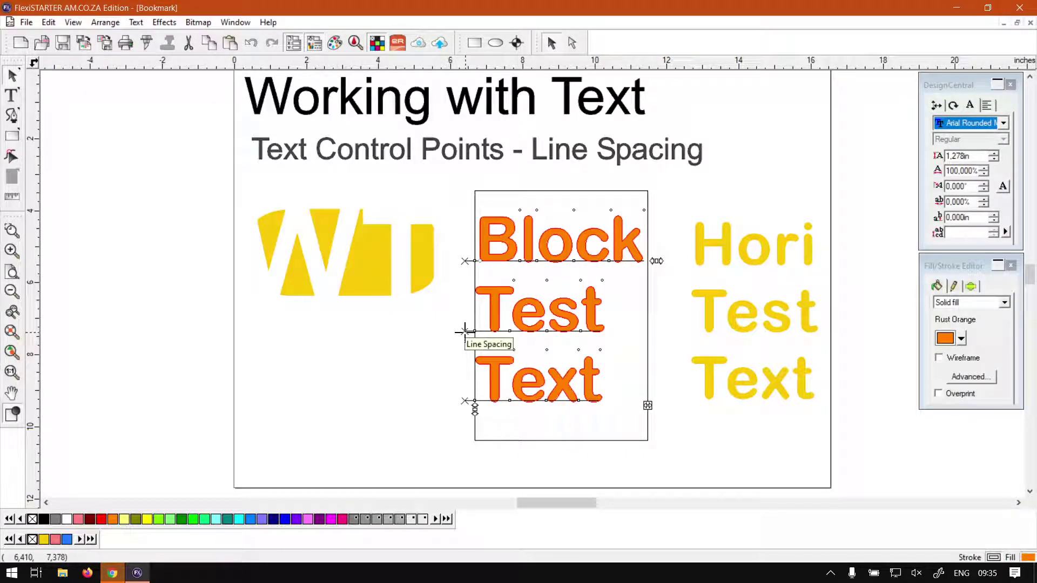
{"action": "mouse_move", "coordinate": [464, 331]}
{"action": "left_mouse_down"}
{"action": "mouse_move", "coordinate": [463, 351]}
{"action": "mouse_move", "coordinate": [462, 316]}
{"action": "mouse_move", "coordinate": [458, 336]}
{"action": "left_mouse_up"}
{"action": "left_click", "coordinate": [715, 308]}
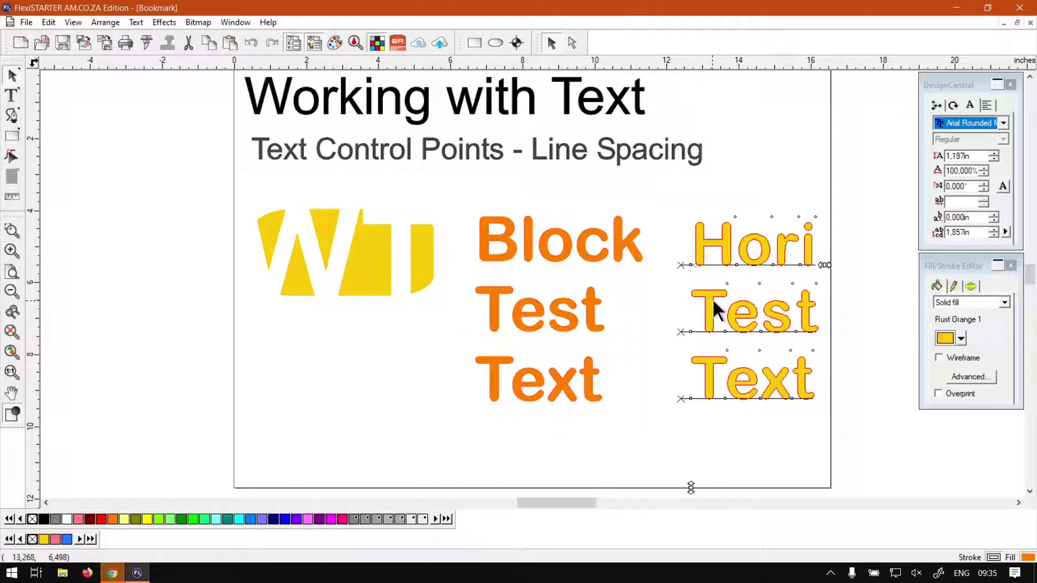
{"action": "left_click_drag", "start_coordinate": [680, 334], "coordinate": [702, 332]}
{"action": "key", "text": "ctrl+z"}
{"action": "left_click", "coordinate": [492, 294]}
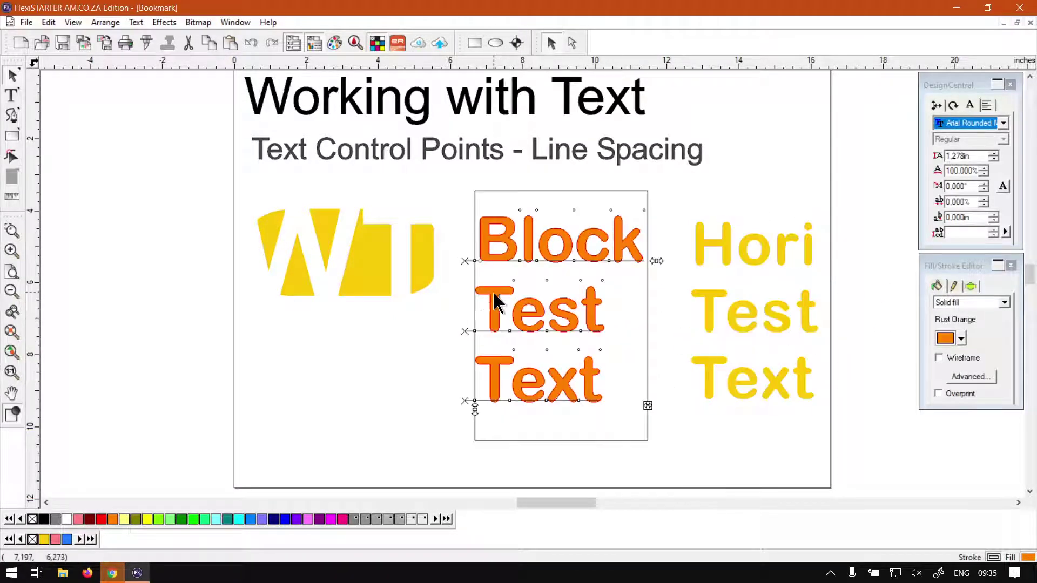
{"action": "left_click", "coordinate": [464, 330]}
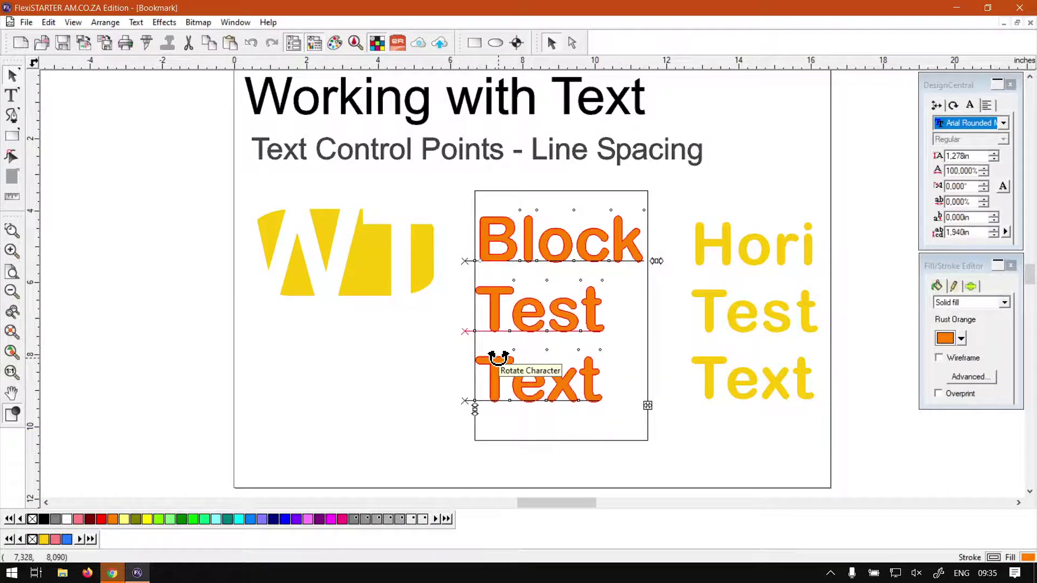
{"action": "key", "text": "Down"}
{"action": "key", "text": "Down"}
{"action": "key", "text": "Down"}
{"action": "key", "text": "Up"}
{"action": "key", "text": "Up"}
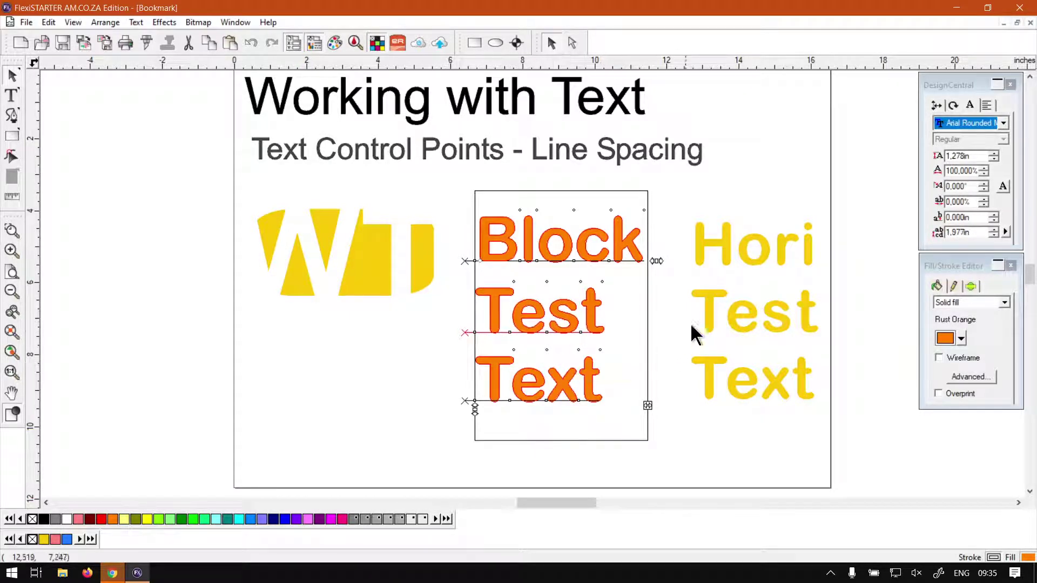
{"action": "left_click", "coordinate": [709, 298]}
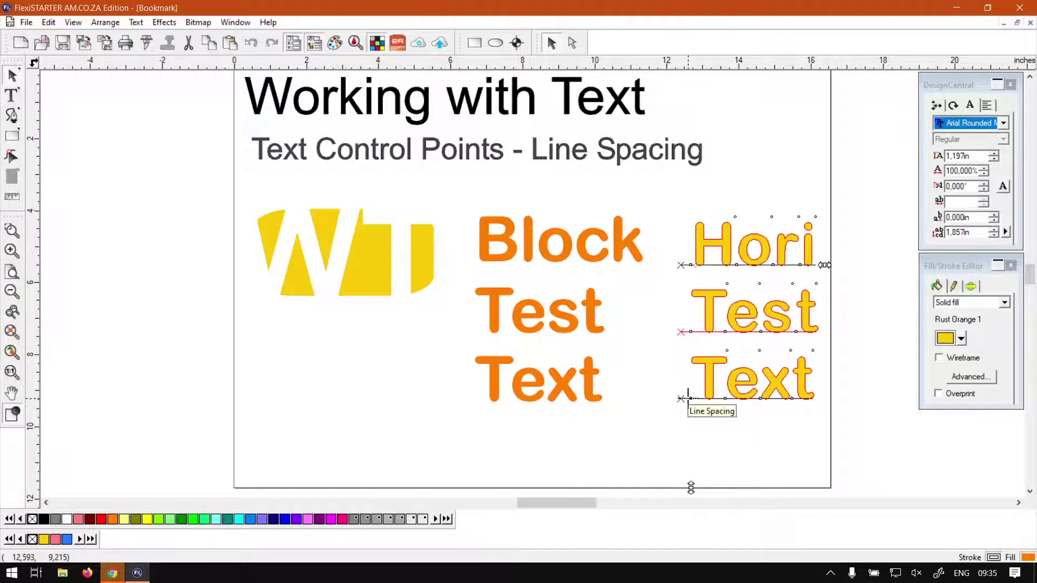
Nudge the yellow block's Test line down, raising its line spacing from 1.857in to 2.307in.
{"action": "key", "text": "Down"}
{"action": "left_click_drag", "start_coordinate": [688, 400], "coordinate": [689, 398]}
{"action": "key", "text": "Down"}
{"action": "key", "text": "Down"}
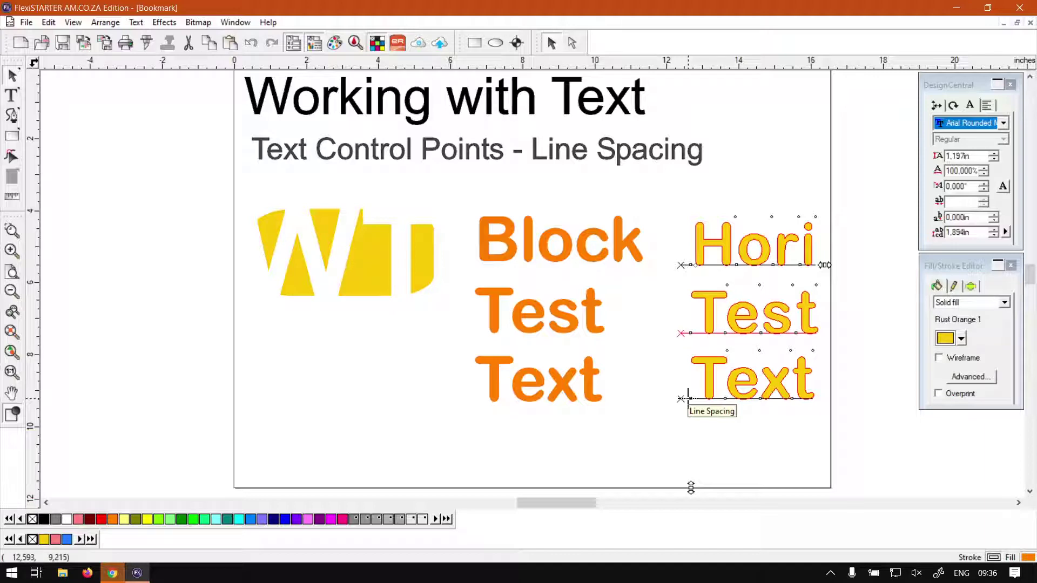
{"action": "key", "text": "Down"}
{"action": "key", "text": "Down"}
{"action": "key", "text": "Down"}
{"action": "key", "text": "Down"}
{"action": "key", "text": "Down"}
{"action": "key", "text": "Down"}
{"action": "key", "text": "Down"}
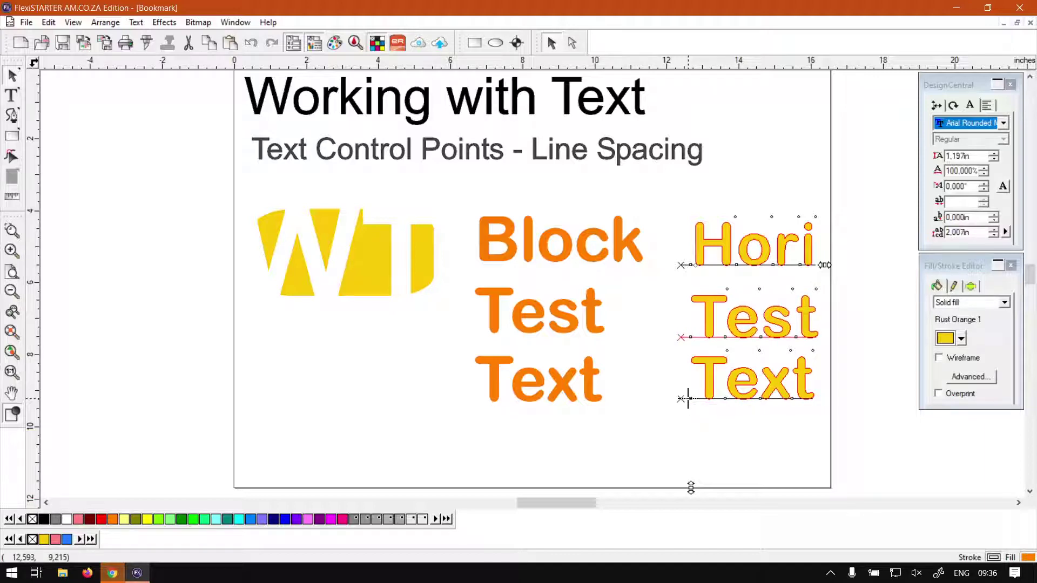
{"action": "key", "text": "Down"}
{"action": "key", "text": "Down"}
{"action": "key", "text": "Down"}
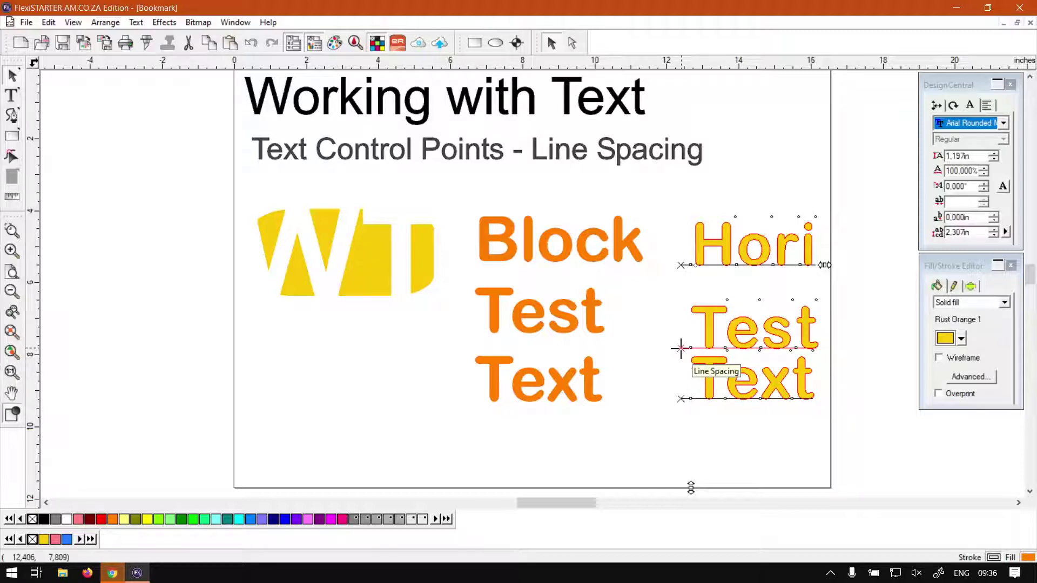
Drag the orange Test line down toward Text and shift the yellow Test line right and down.
{"action": "left_click", "coordinate": [492, 296]}
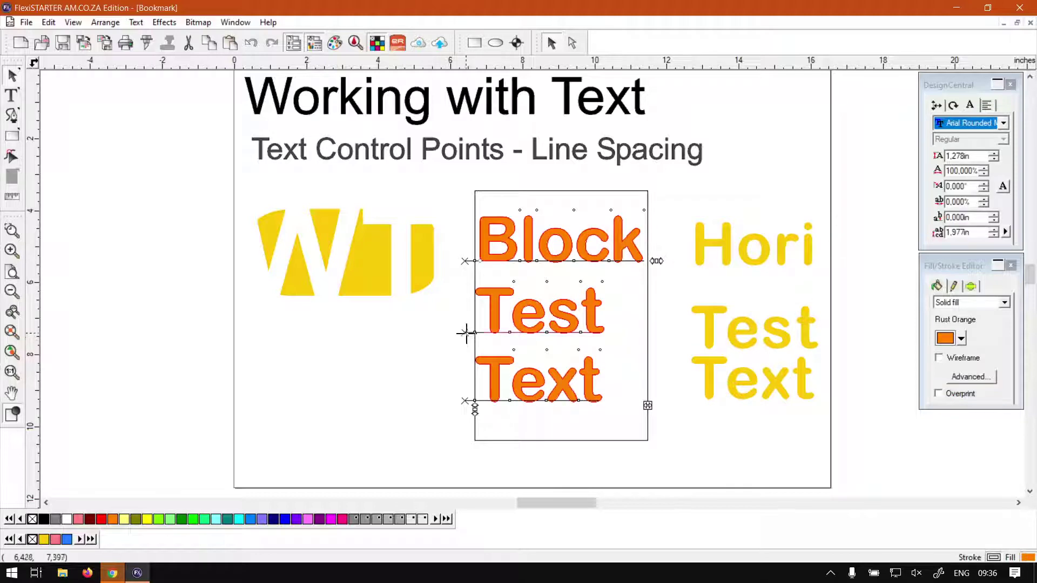
{"action": "left_click_drag", "start_coordinate": [465, 333], "coordinate": [479, 370]}
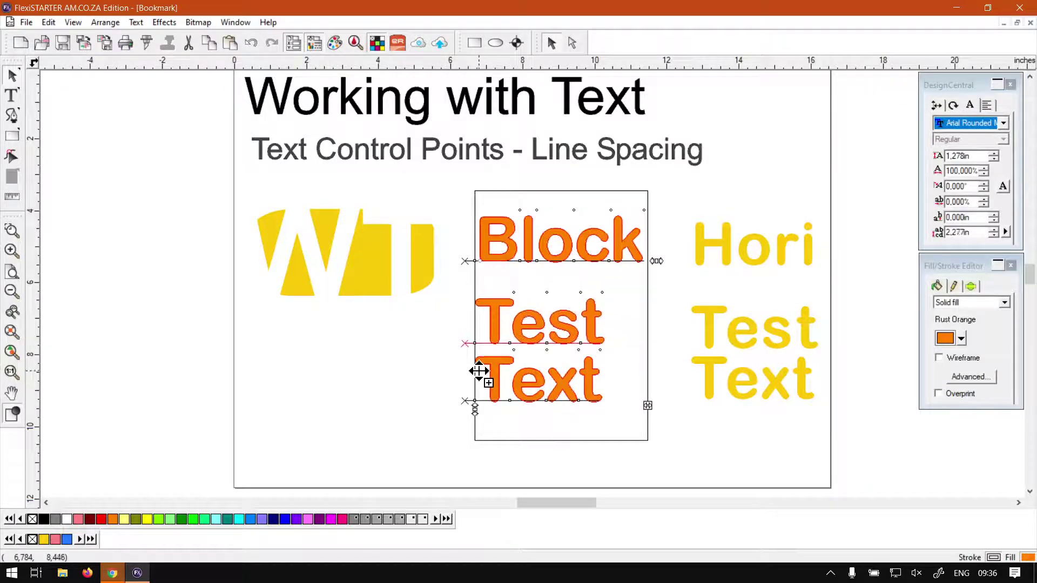
{"action": "left_click", "coordinate": [705, 325]}
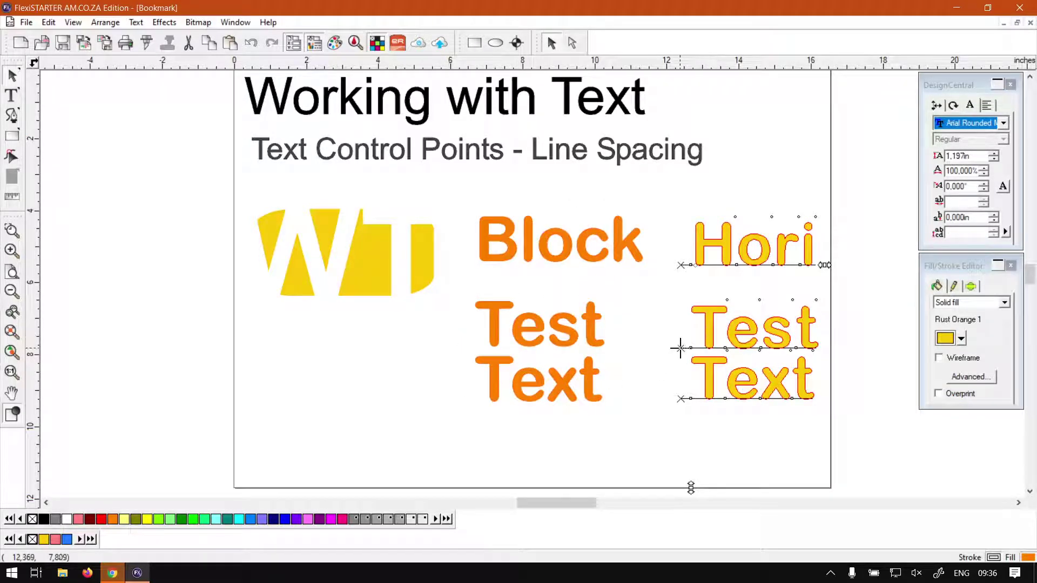
{"action": "left_click_drag", "start_coordinate": [680, 348], "coordinate": [682, 375]}
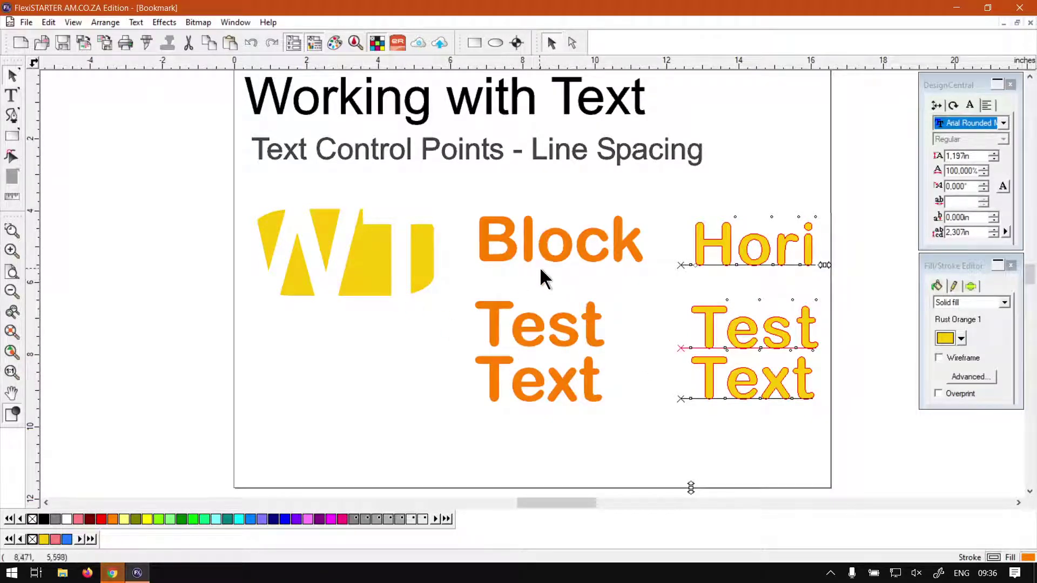
{"action": "left_click", "coordinate": [494, 324]}
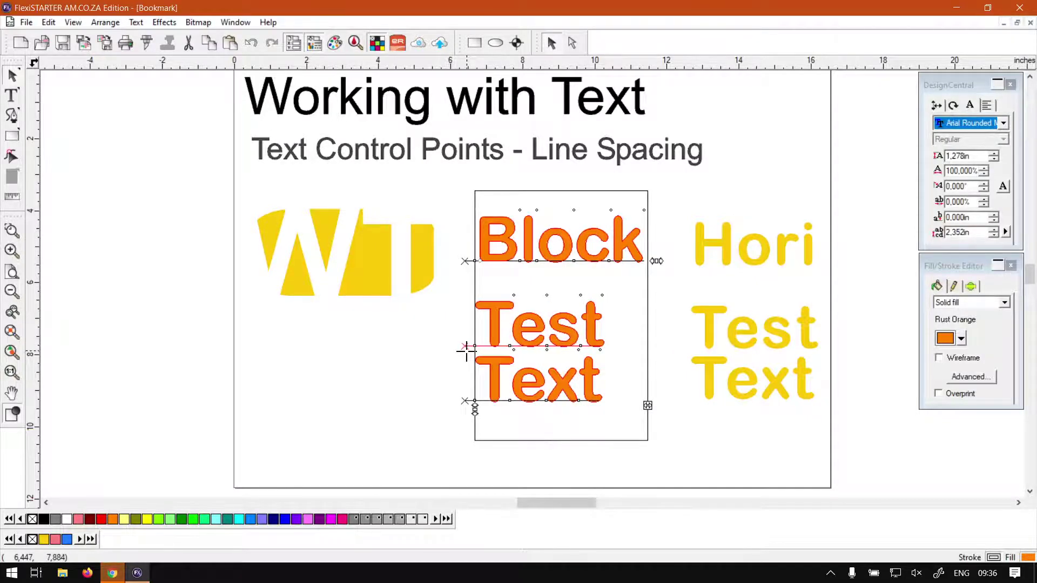
Offset the Test line to the right in the orange and yellow blocks.
{"action": "left_click_drag", "start_coordinate": [465, 348], "coordinate": [521, 347]}
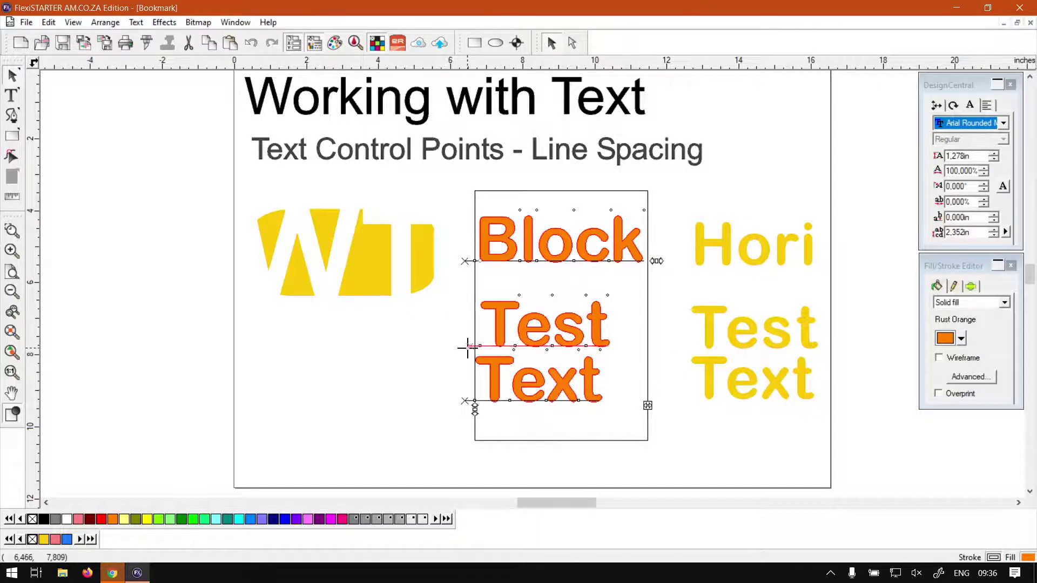
{"action": "left_click", "coordinate": [714, 317]}
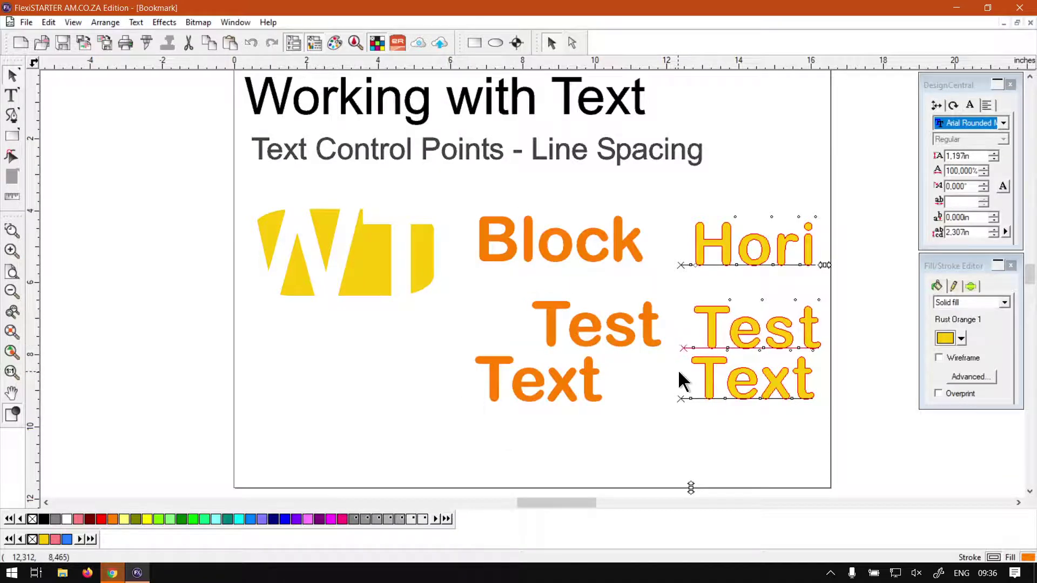
{"action": "key", "text": "Right"}
{"action": "key", "text": "Right"}
{"action": "key", "text": "Right"}
{"action": "key", "text": "Right"}
{"action": "key", "text": "Right"}
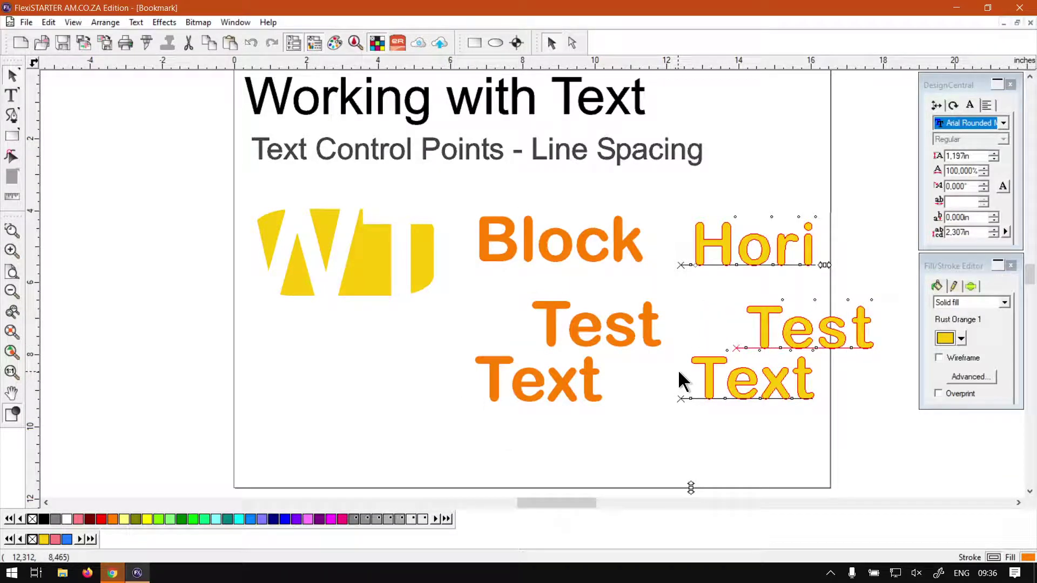
Try moving both Test lines back left, undo to keep the right offset, and deselect everything.
{"action": "left_click", "coordinate": [556, 339]}
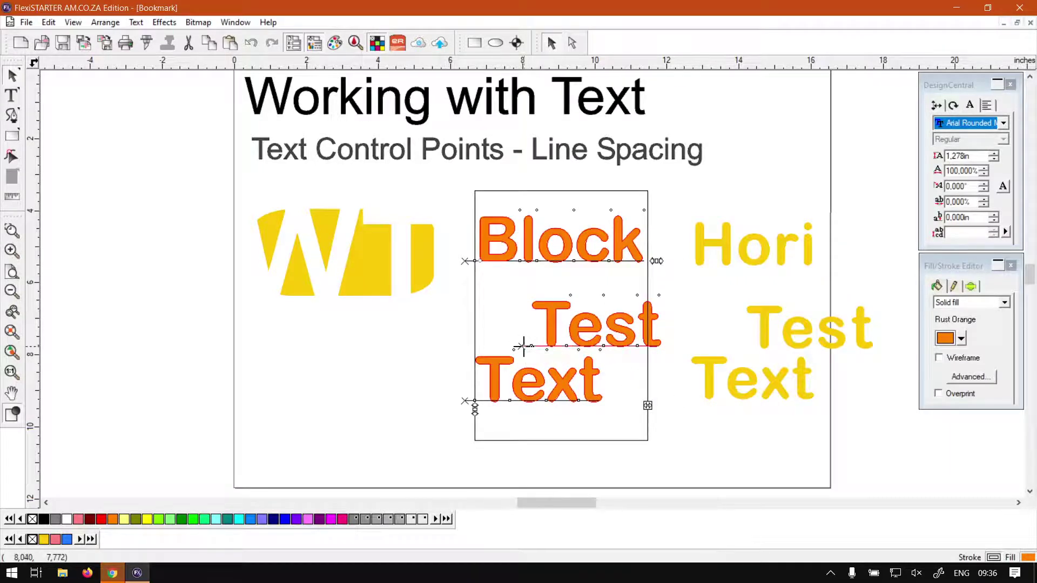
{"action": "left_click_drag", "start_coordinate": [523, 346], "coordinate": [472, 333]}
{"action": "left_click", "coordinate": [759, 326]}
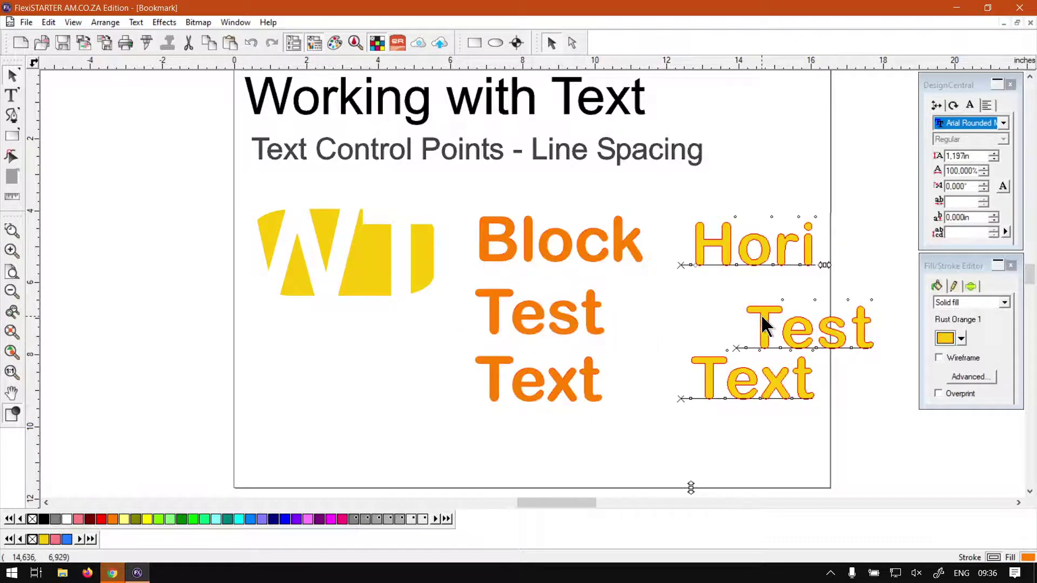
{"action": "left_click_drag", "start_coordinate": [734, 348], "coordinate": [681, 361]}
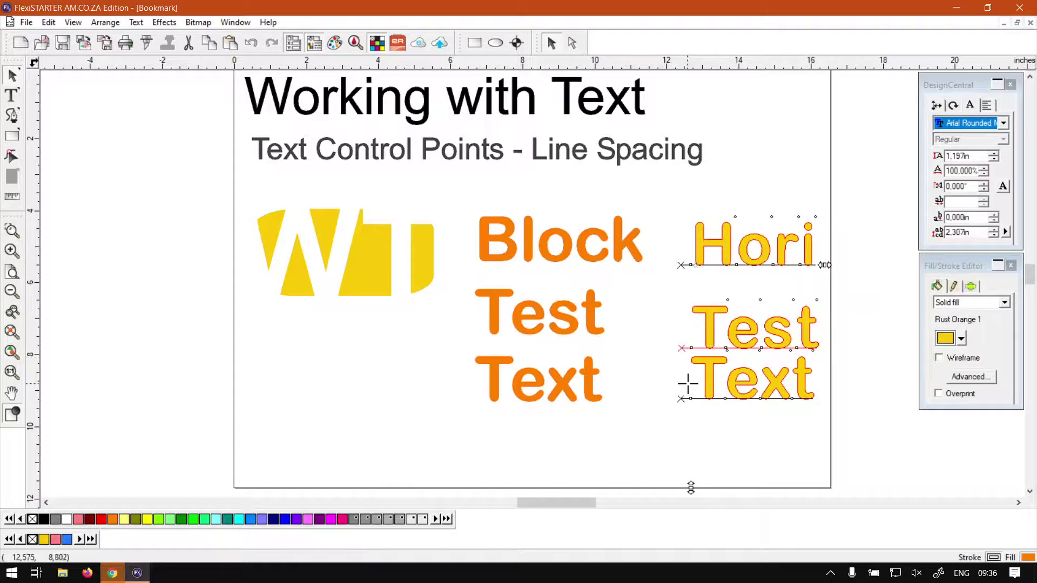
{"action": "key", "text": "ctrl+z"}
{"action": "key", "text": "ctrl+z"}
{"action": "left_click", "coordinate": [689, 386]}
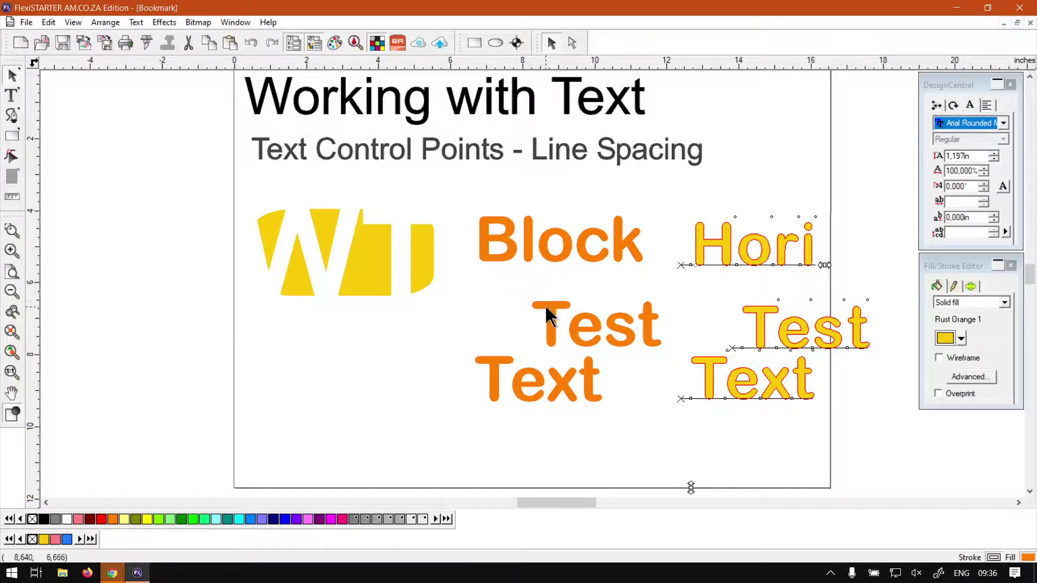
{"action": "left_click", "coordinate": [433, 361]}
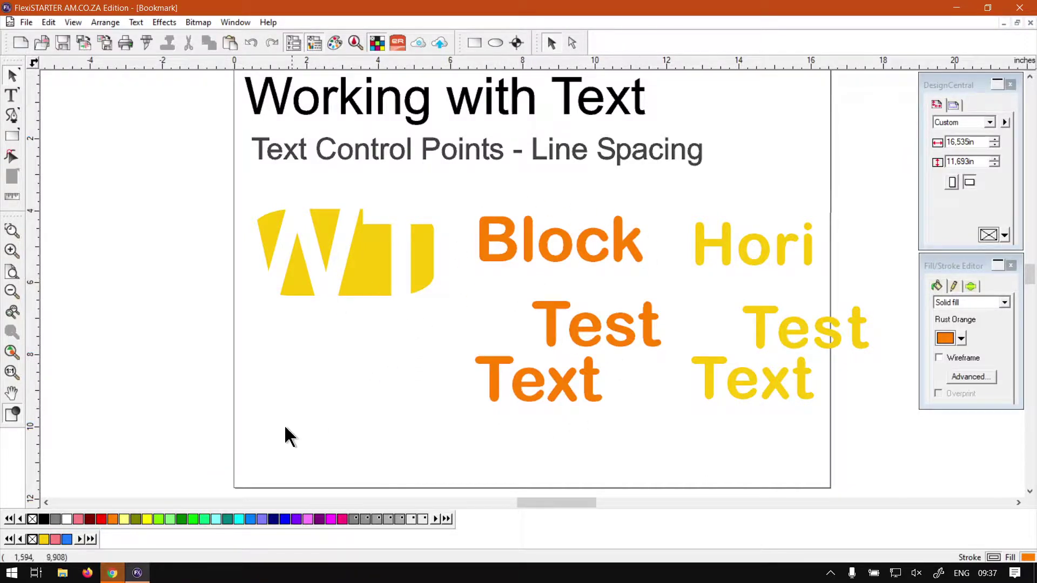
Minimise FlexiSTARTER and scroll the softwaretraining.co.za home page down and back up.
{"action": "left_click", "coordinate": [137, 574]}
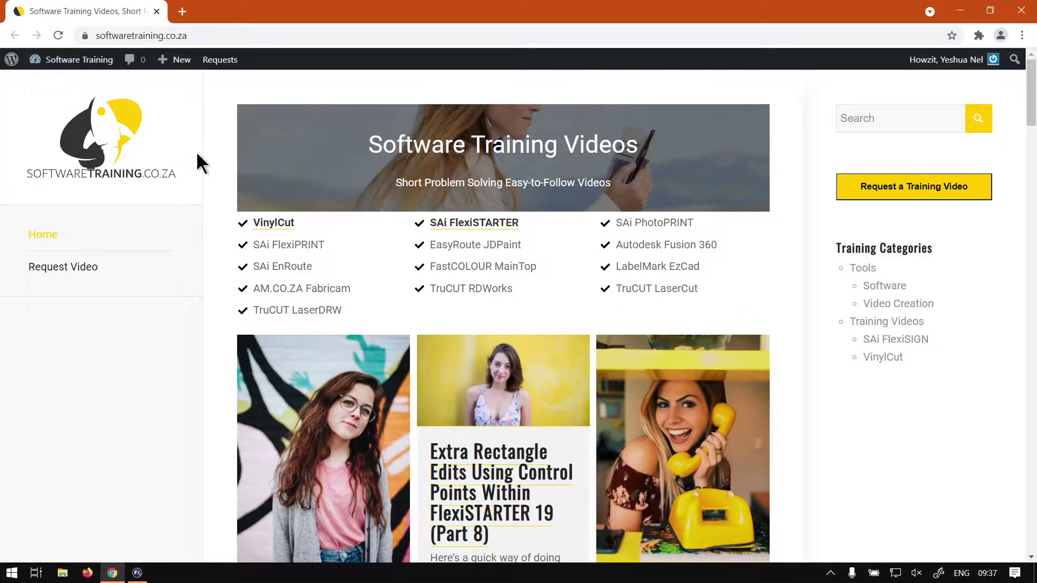
{"action": "scroll", "coordinate": [651, 388], "scroll_direction": "down", "scroll_amount": 10}
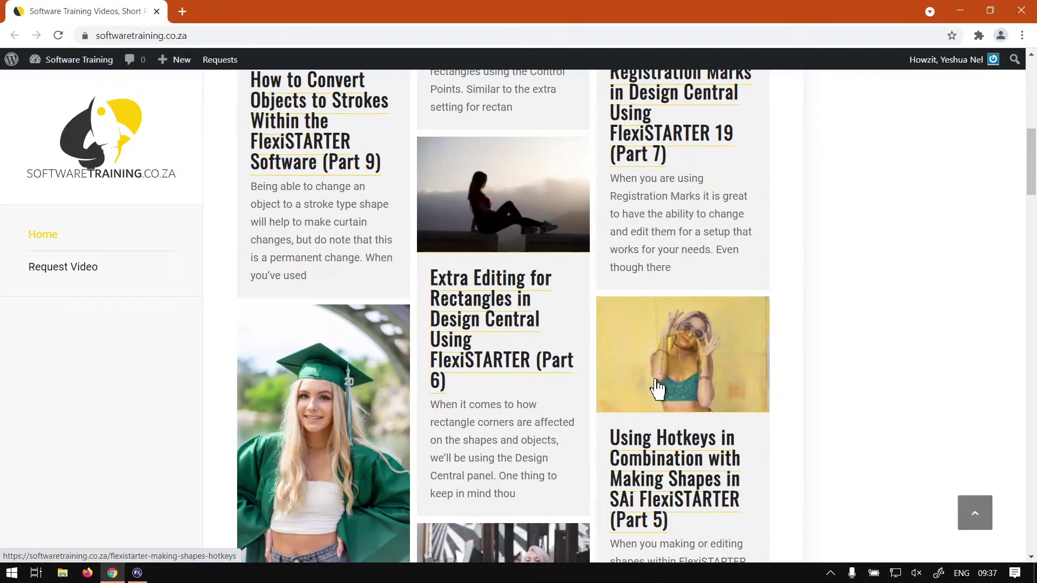
{"action": "scroll", "coordinate": [658, 388], "scroll_direction": "up", "scroll_amount": 10}
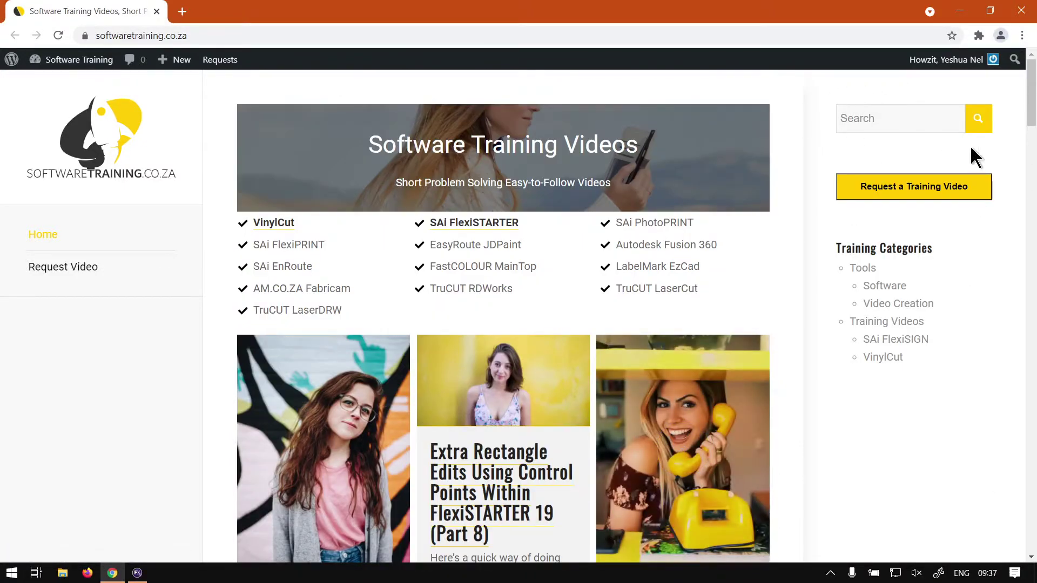